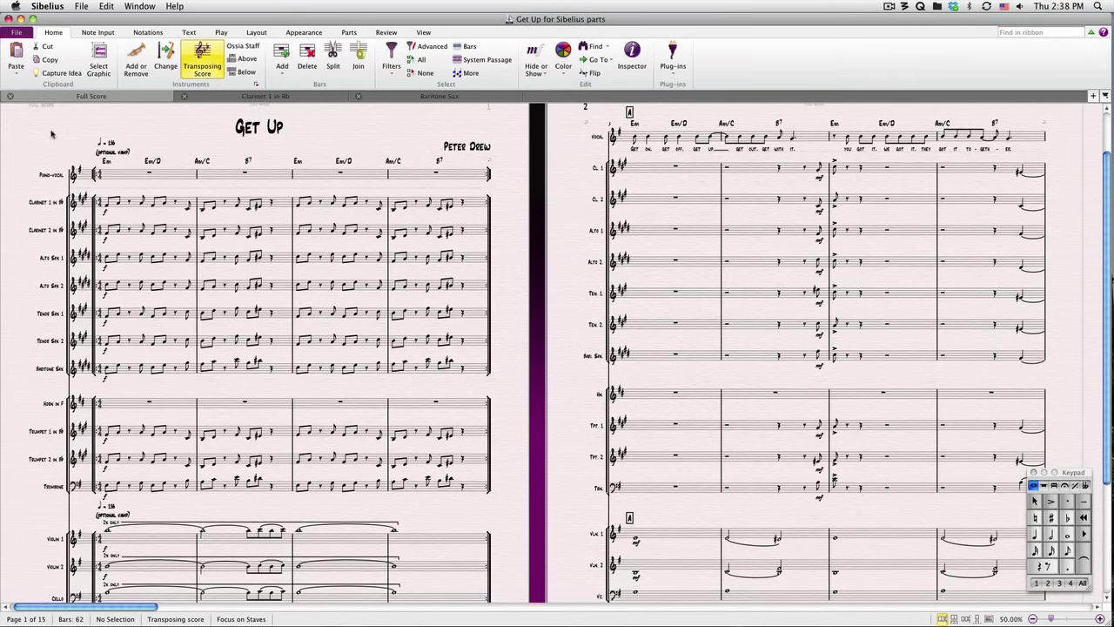
- From the Parts tab, automatically create dynamic parts for every instrument in 'Get Up' that lacks one
{"action": "left_click", "coordinate": [349, 33]}
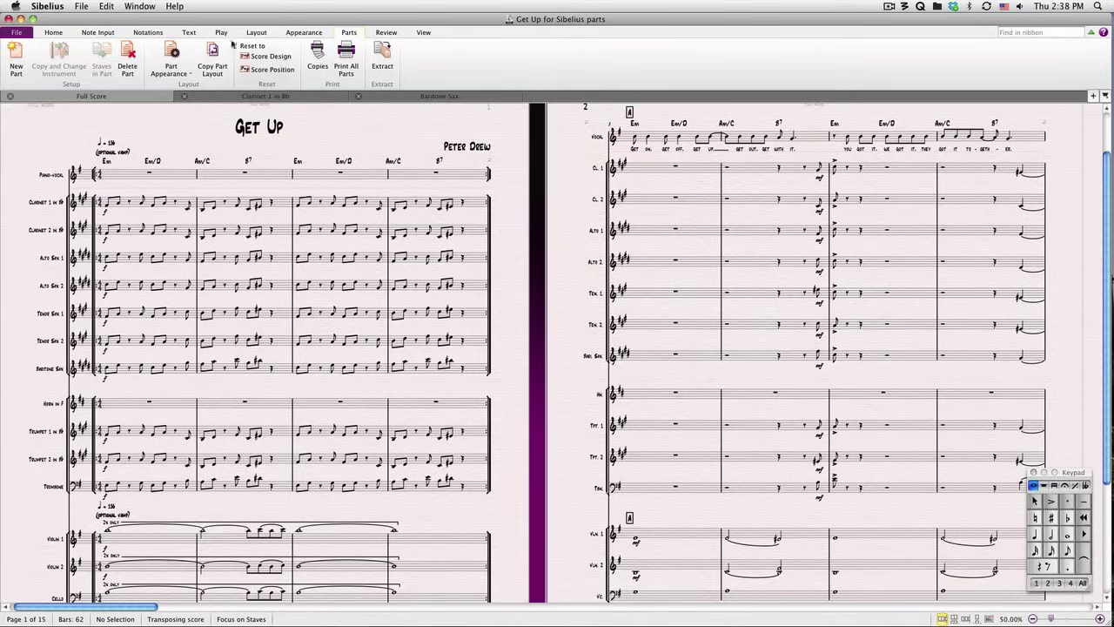
{"action": "left_click", "coordinate": [22, 50]}
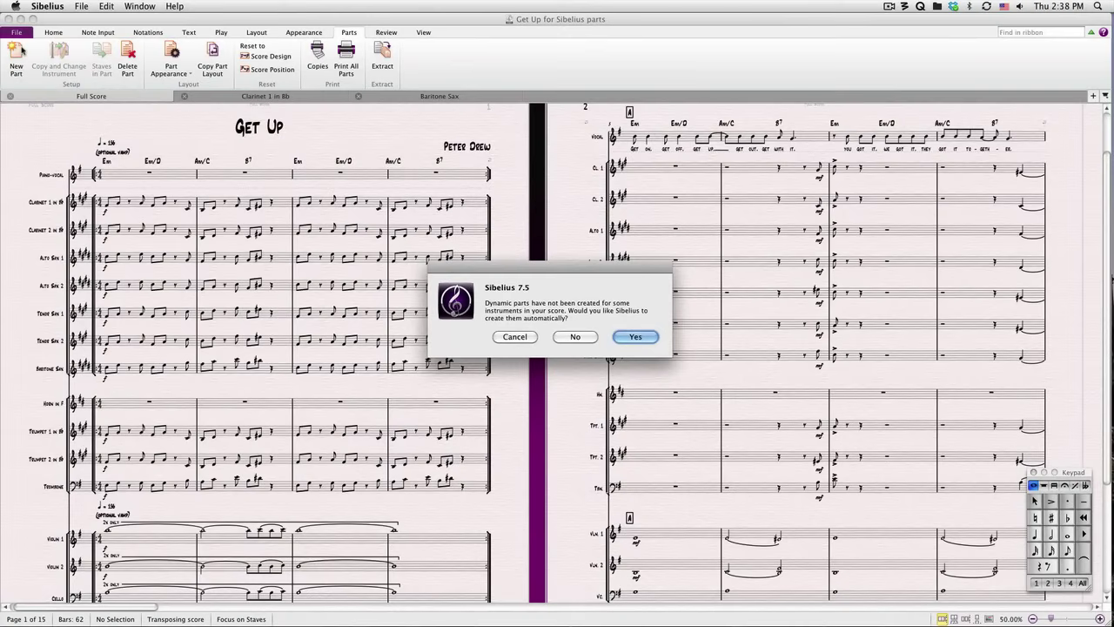
{"action": "key", "text": "Return"}
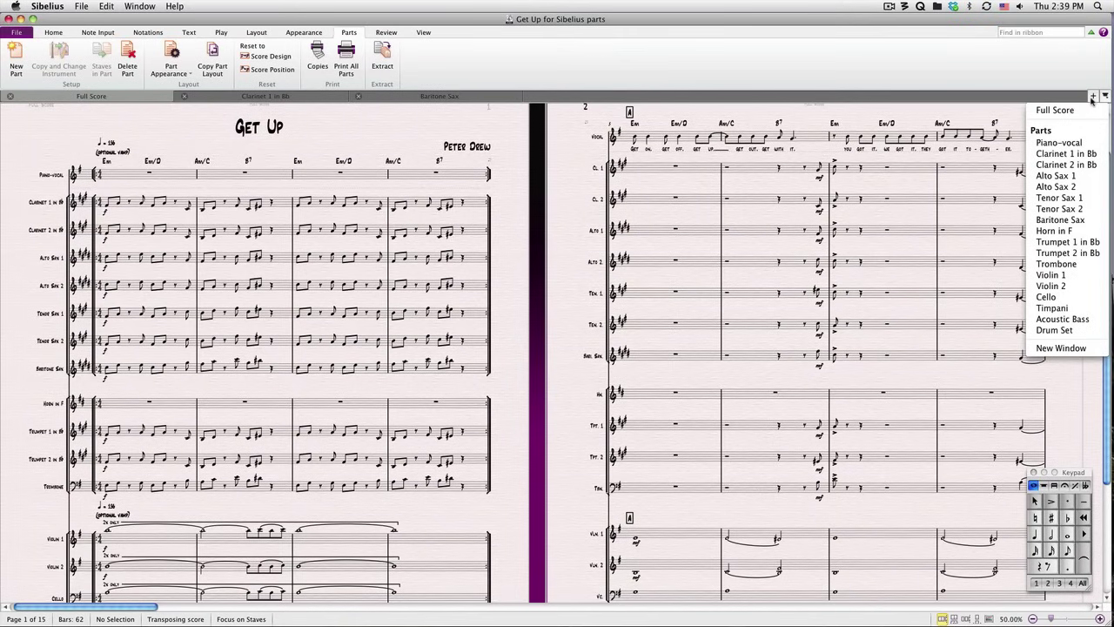
- Open the Clarinet 1 in Bb part, then move Baritone Sax to last and Alto Sax 1 before Clarinet 2
{"action": "left_click", "coordinate": [1078, 154]}
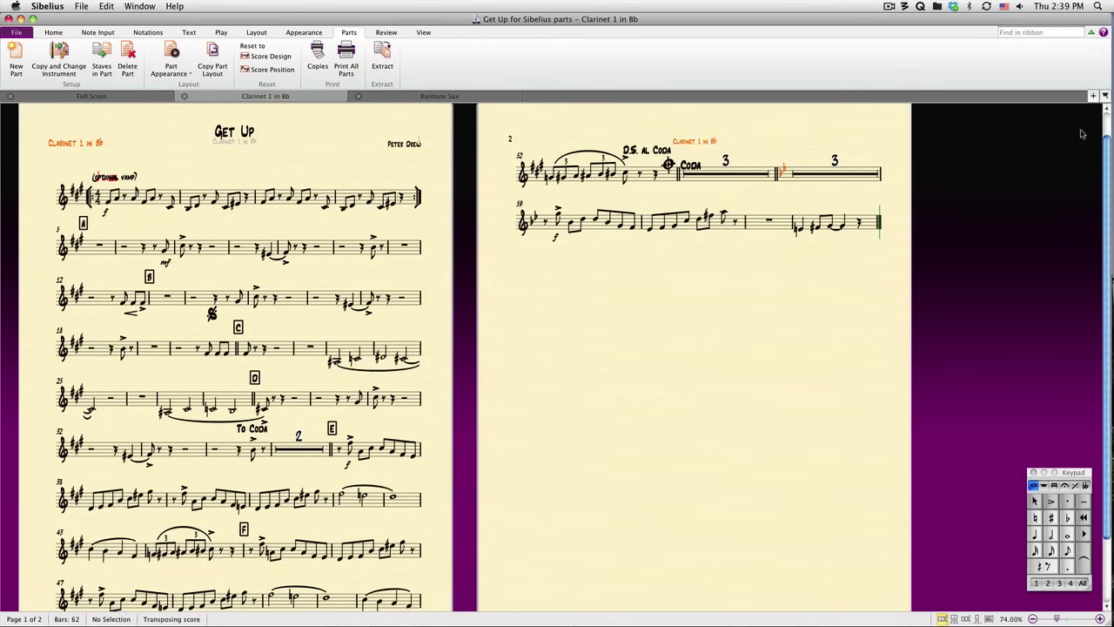
{"action": "left_click", "coordinate": [1094, 95]}
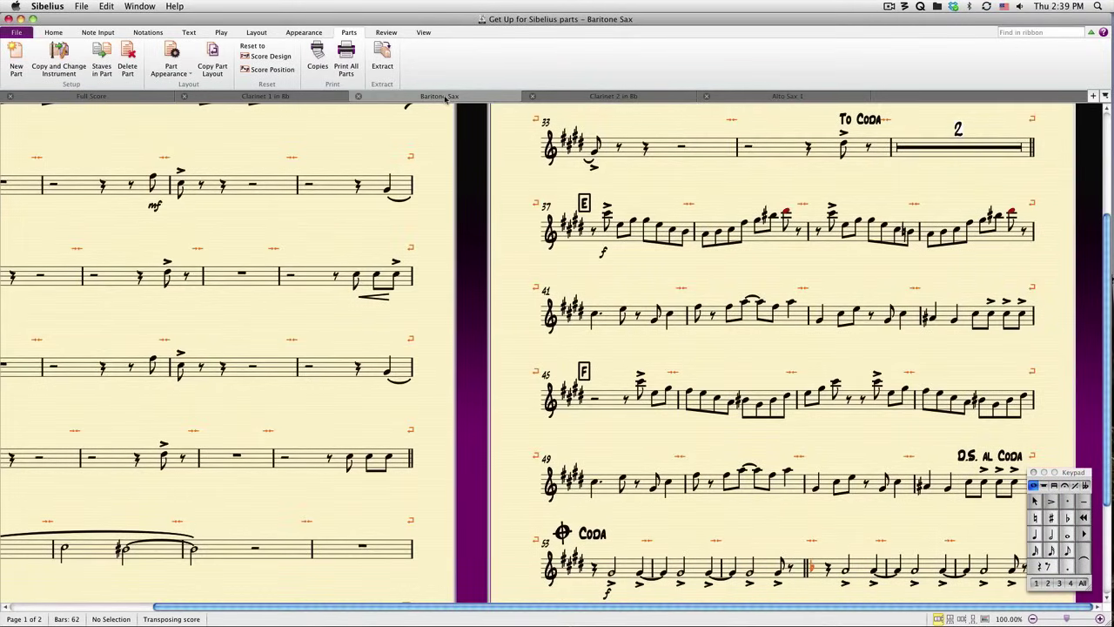
{"action": "left_click_drag", "start_coordinate": [446, 98], "coordinate": [807, 103]}
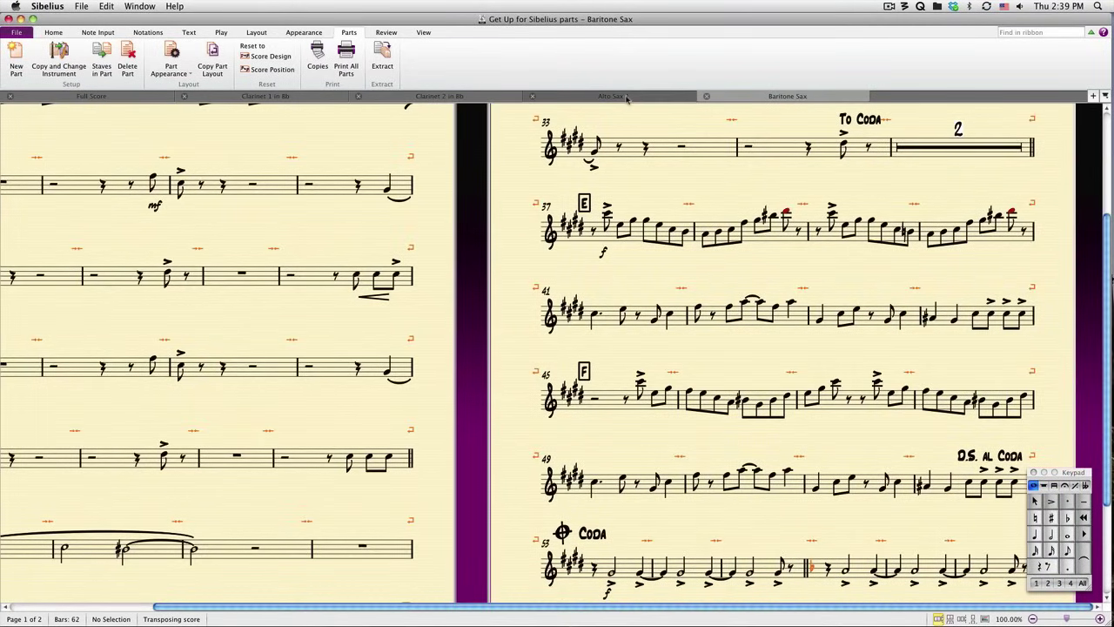
{"action": "left_click_drag", "start_coordinate": [631, 99], "coordinate": [409, 96]}
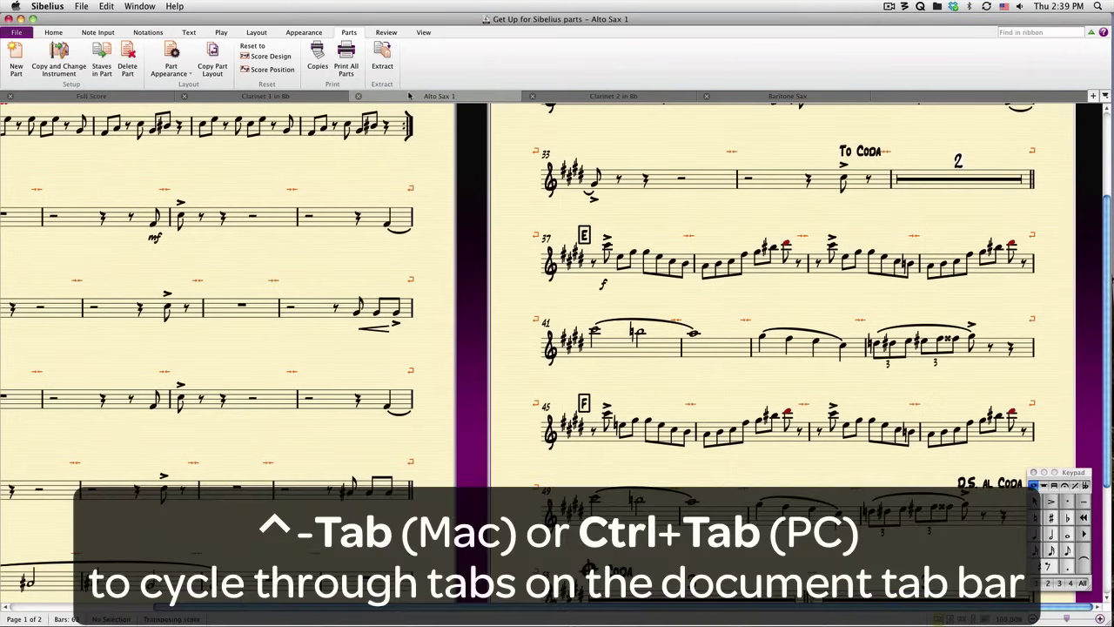
- Cycle through the open parts with Ctrl+Tab, then tear Clarinet 2 in Bb into its own window and close it
{"action": "key", "text": "ctrl+Tab"}
{"action": "key", "text": "ctrl+Tab"}
{"action": "key", "text": "ctrl+Tab"}
{"action": "key", "text": "ctrl+Tab"}
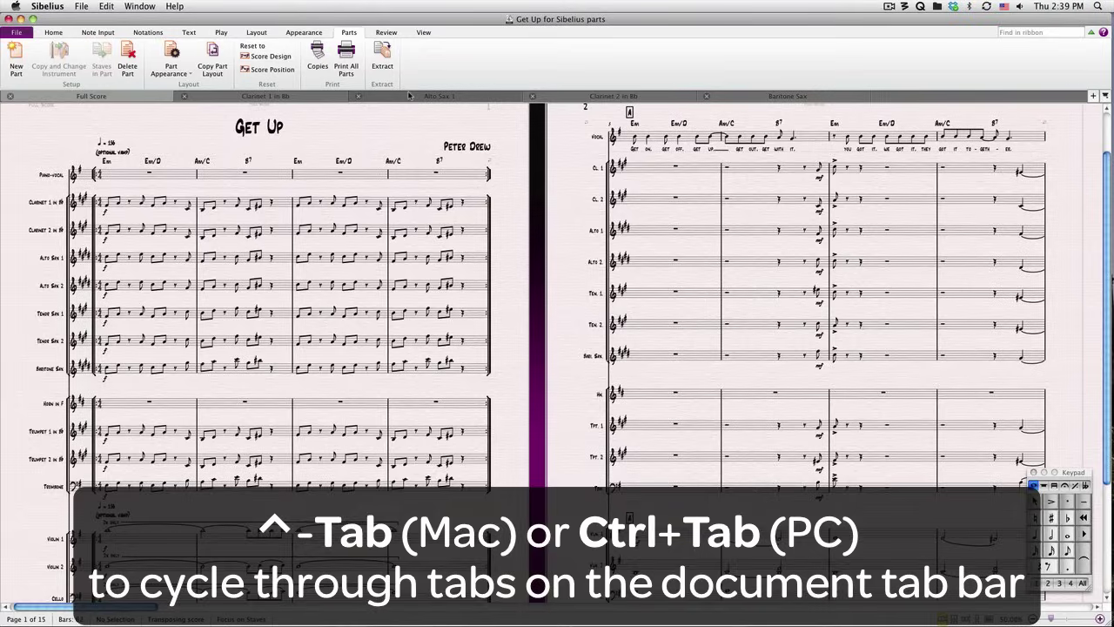
{"action": "key", "text": "ctrl+Tab"}
{"action": "key", "text": "ctrl+Tab"}
{"action": "key", "text": "ctrl+Tab"}
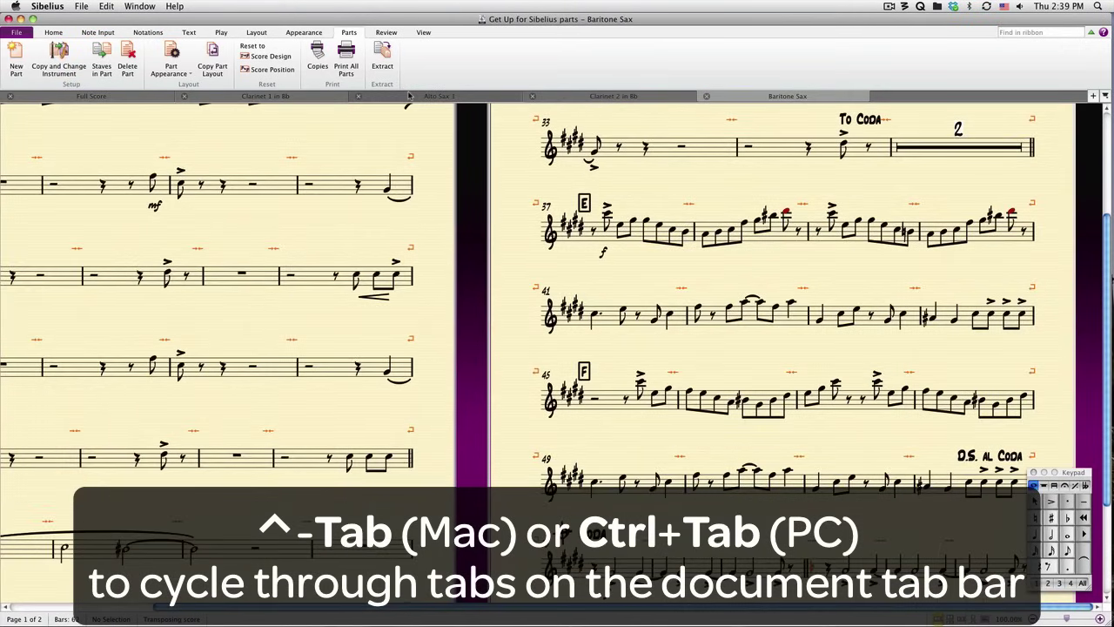
{"action": "left_click", "coordinate": [549, 95]}
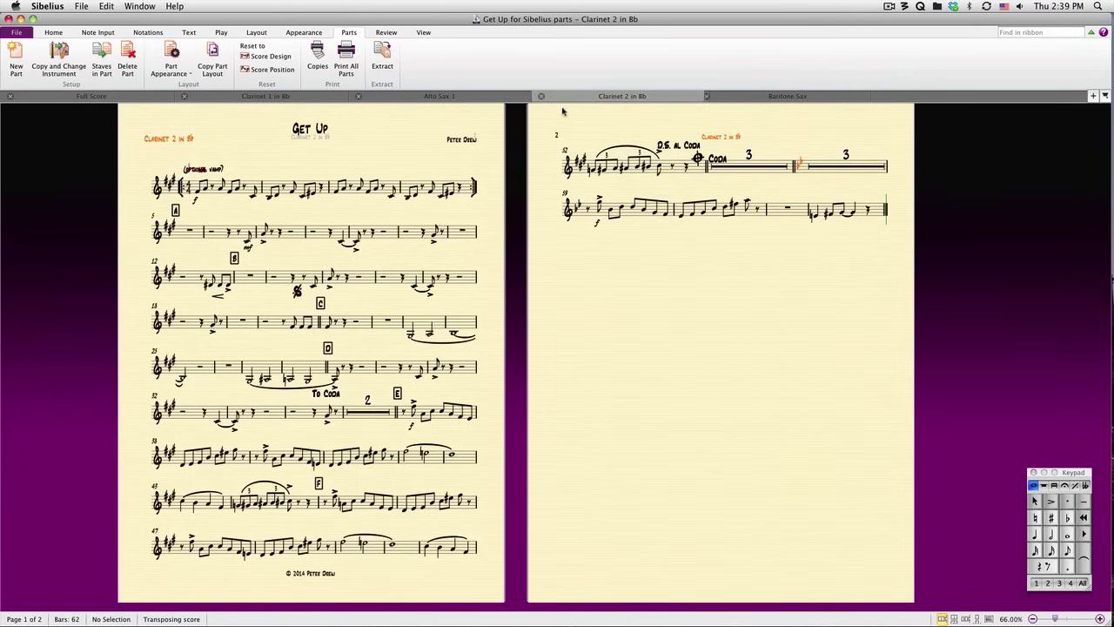
{"action": "left_click_drag", "start_coordinate": [568, 121], "coordinate": [576, 134]}
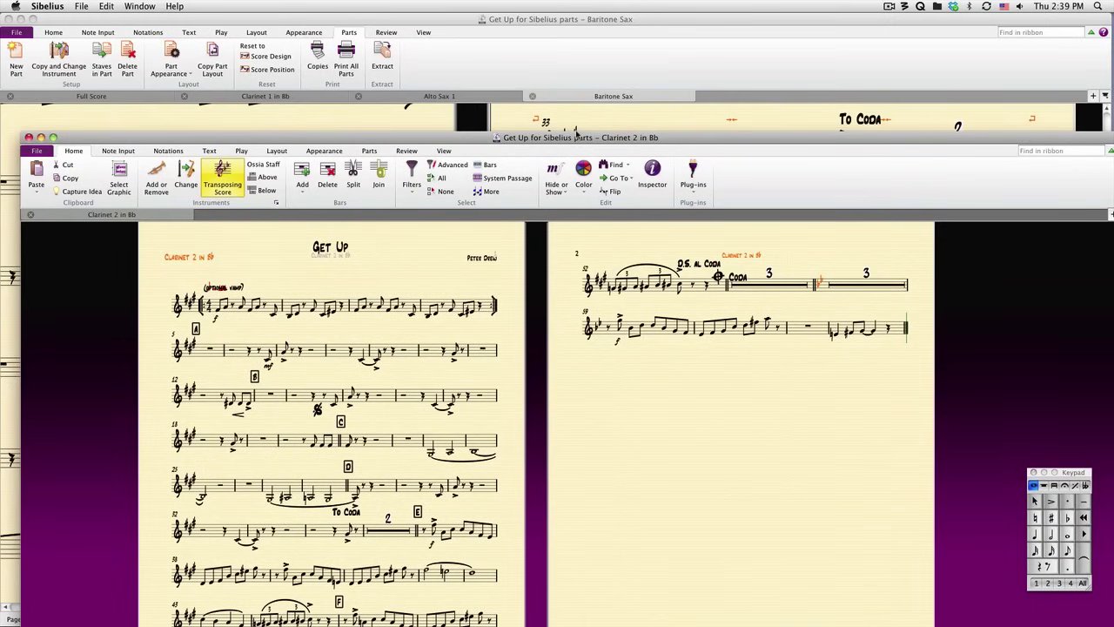
{"action": "key", "text": "super+w"}
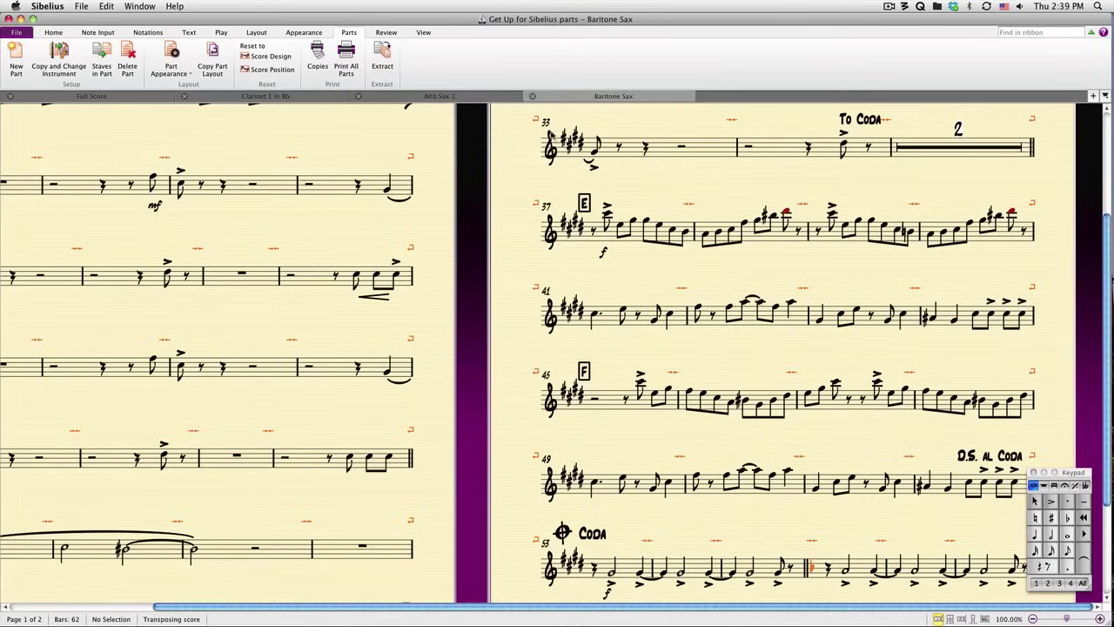
- Toggle between the full score and the parts with W at bar 1 of Clarinet 1 and of Tenor Sax 1
{"action": "key", "text": "w"}
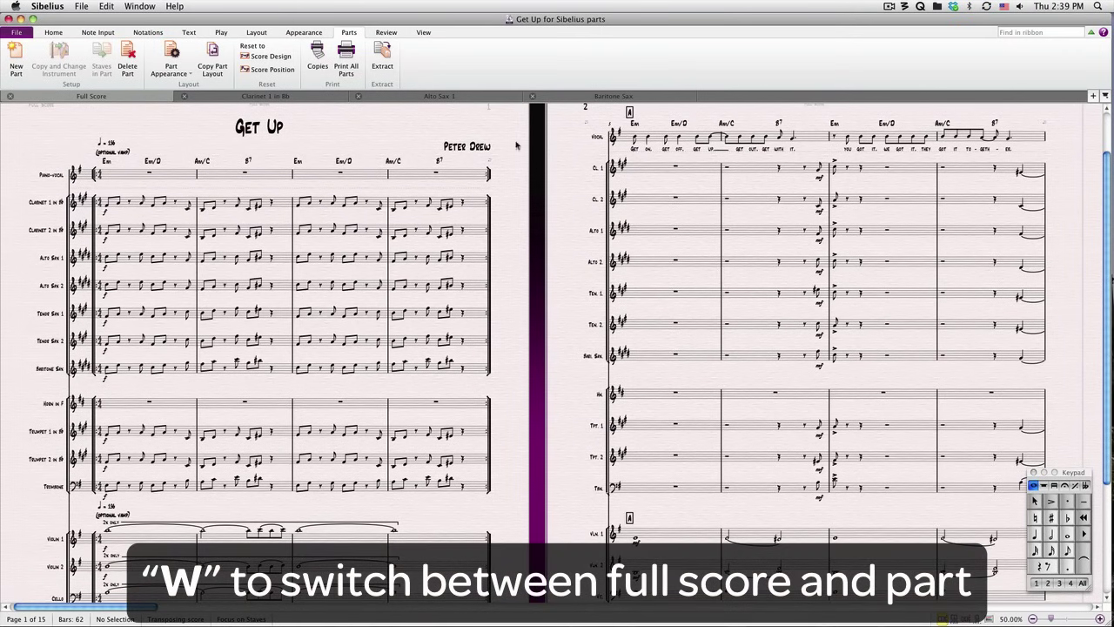
{"action": "left_click", "coordinate": [184, 203]}
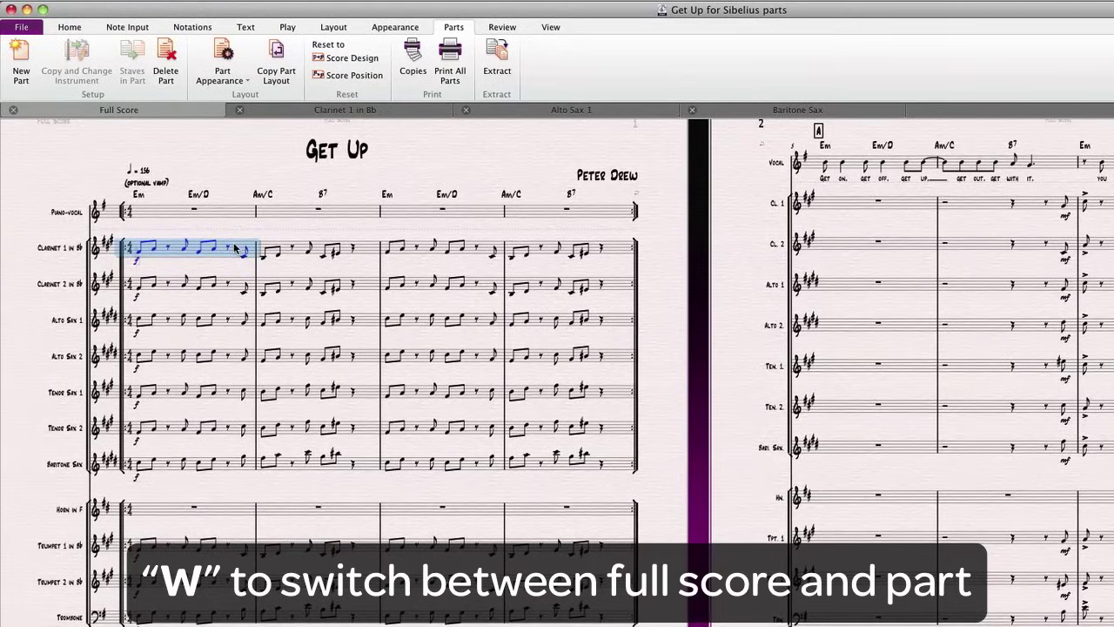
{"action": "key", "text": "w"}
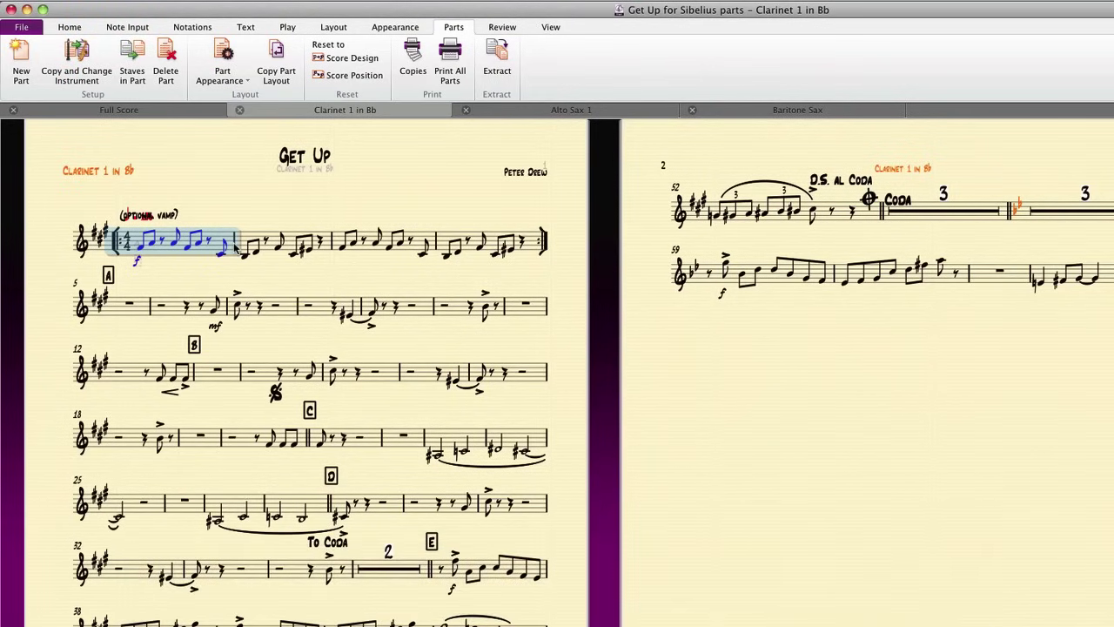
{"action": "key", "text": "w"}
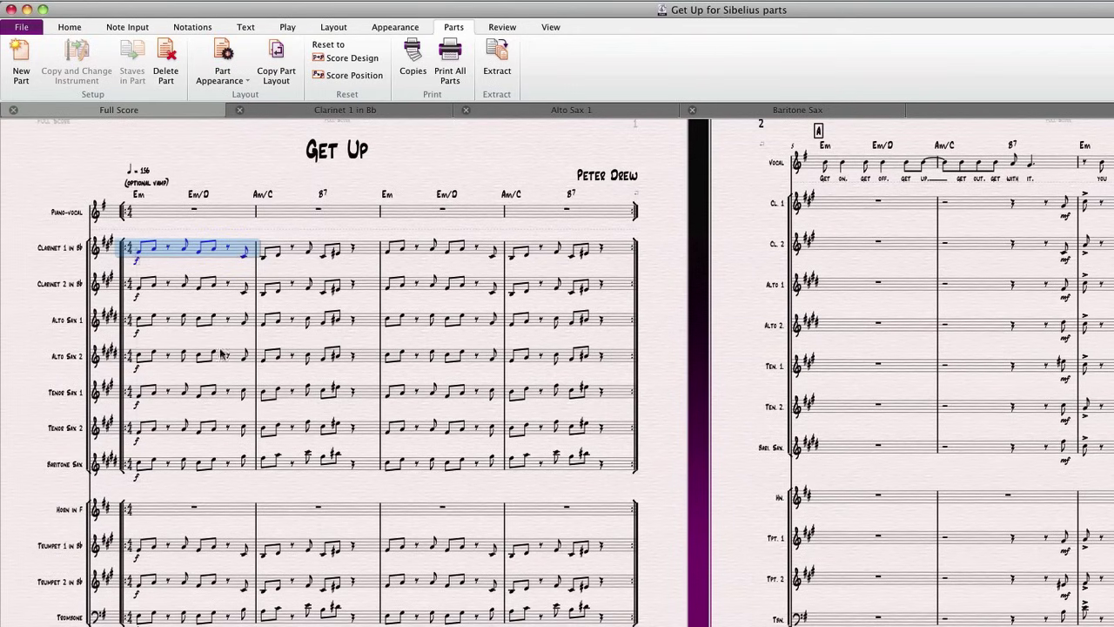
{"action": "left_click", "coordinate": [223, 393]}
{"action": "key", "text": "w"}
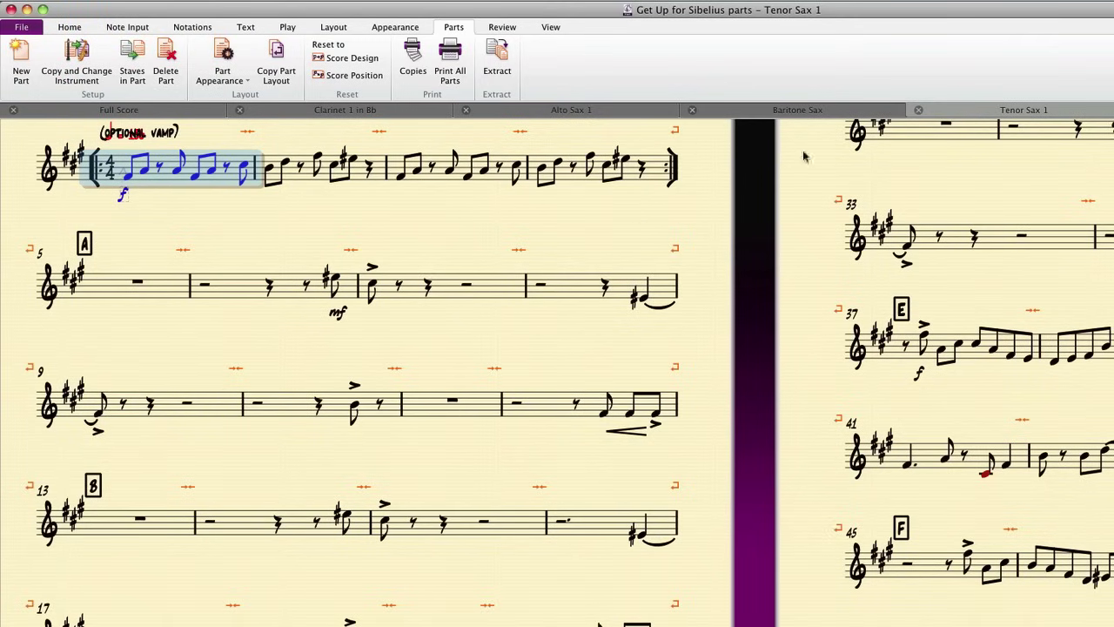
- Close the Tenor Sax 1, Baritone Sax and Alto Sax 1 part tabs and return to the full score
{"action": "left_click", "coordinate": [919, 110]}
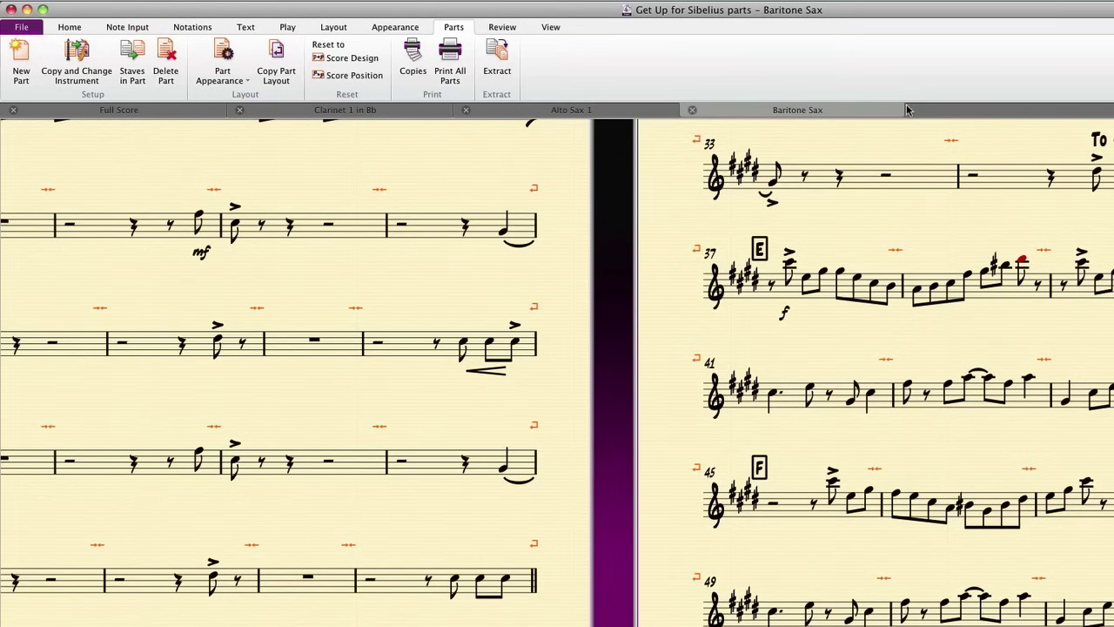
{"action": "left_click", "coordinate": [693, 111]}
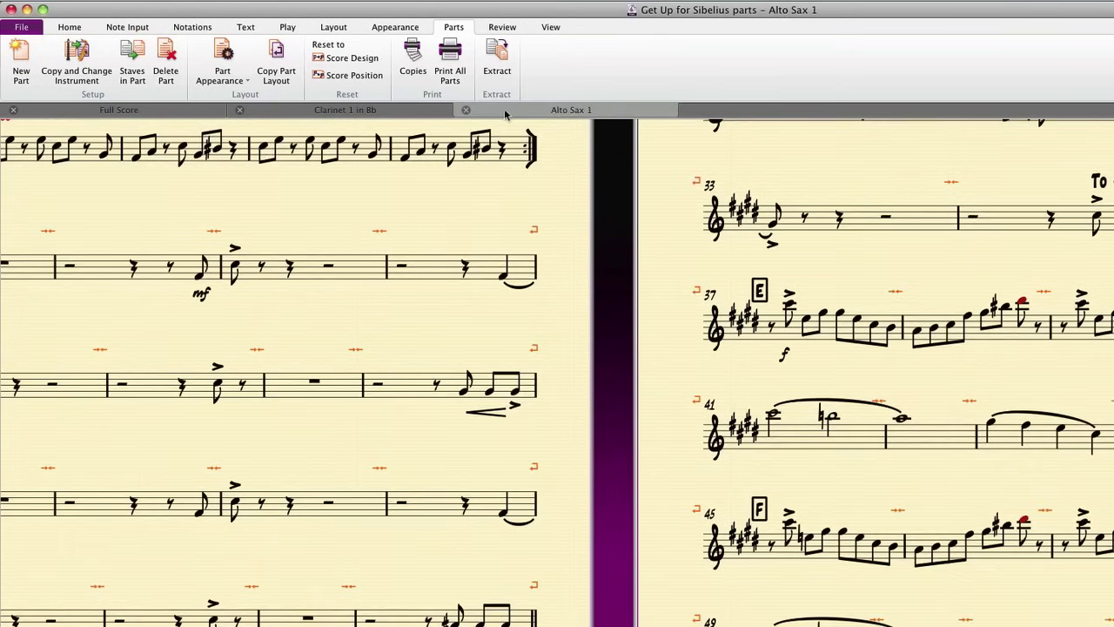
{"action": "left_click", "coordinate": [467, 110]}
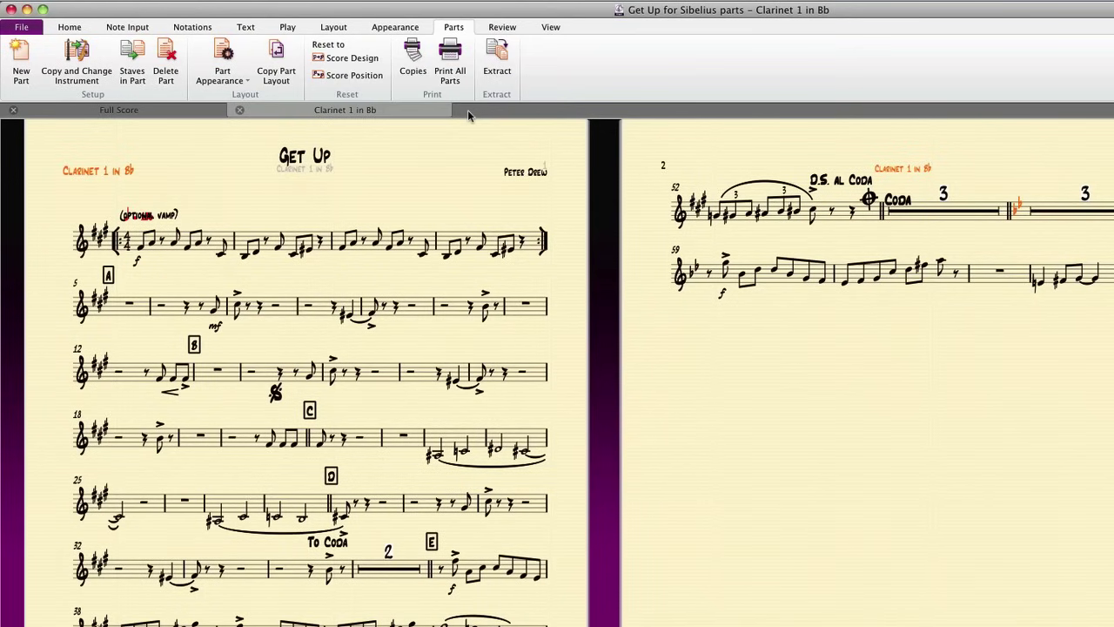
{"action": "key", "text": "w"}
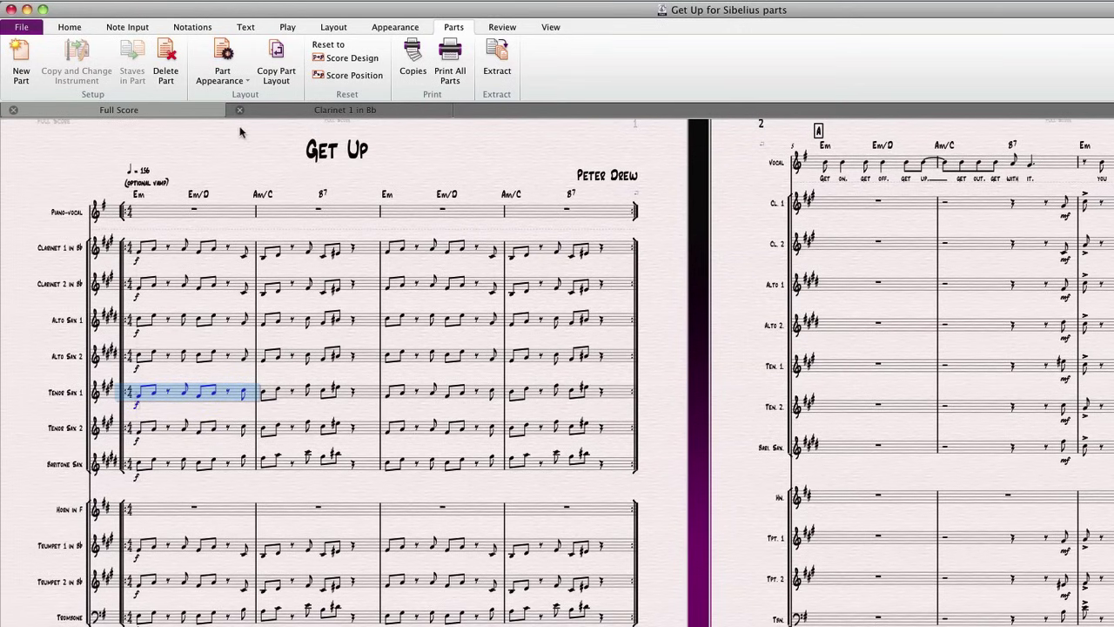
- Clear the selection and display the full score at concert pitch
{"action": "left_click", "coordinate": [194, 142]}
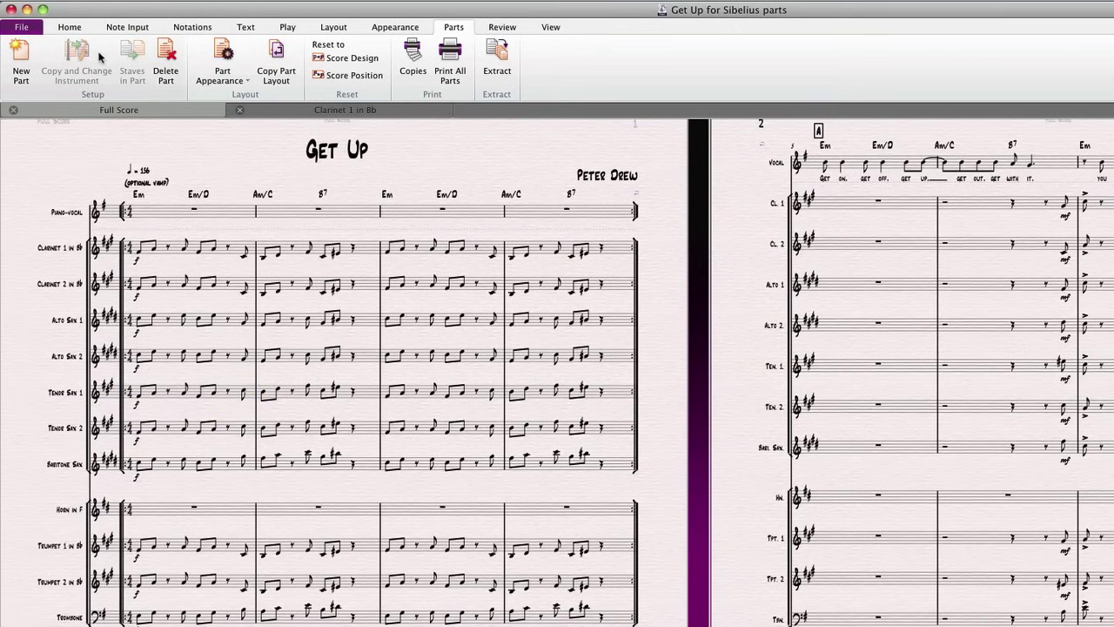
{"action": "left_click", "coordinate": [80, 33]}
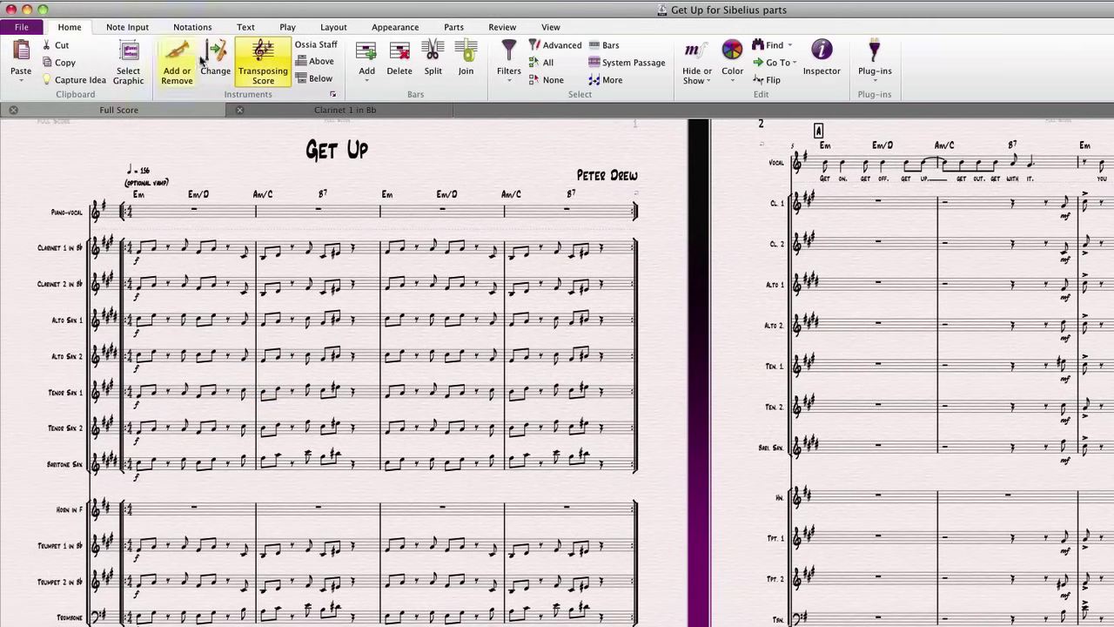
{"action": "left_click", "coordinate": [271, 70]}
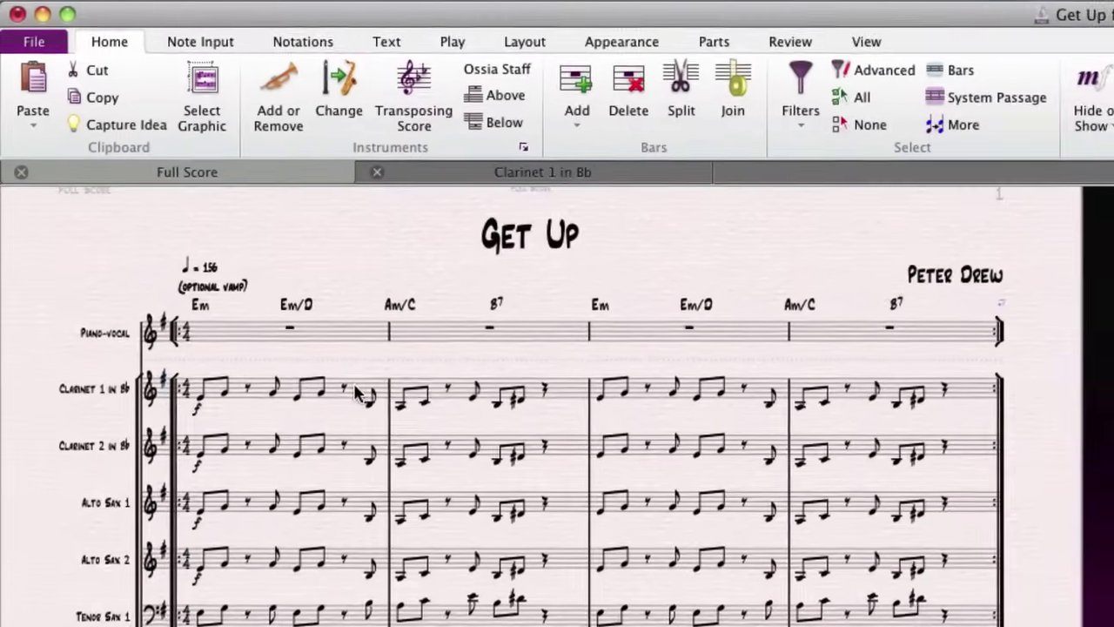
- Compare bar 1 in the Clarinet 1 part, then switch the full score to transposed pitch
{"action": "left_click", "coordinate": [354, 393]}
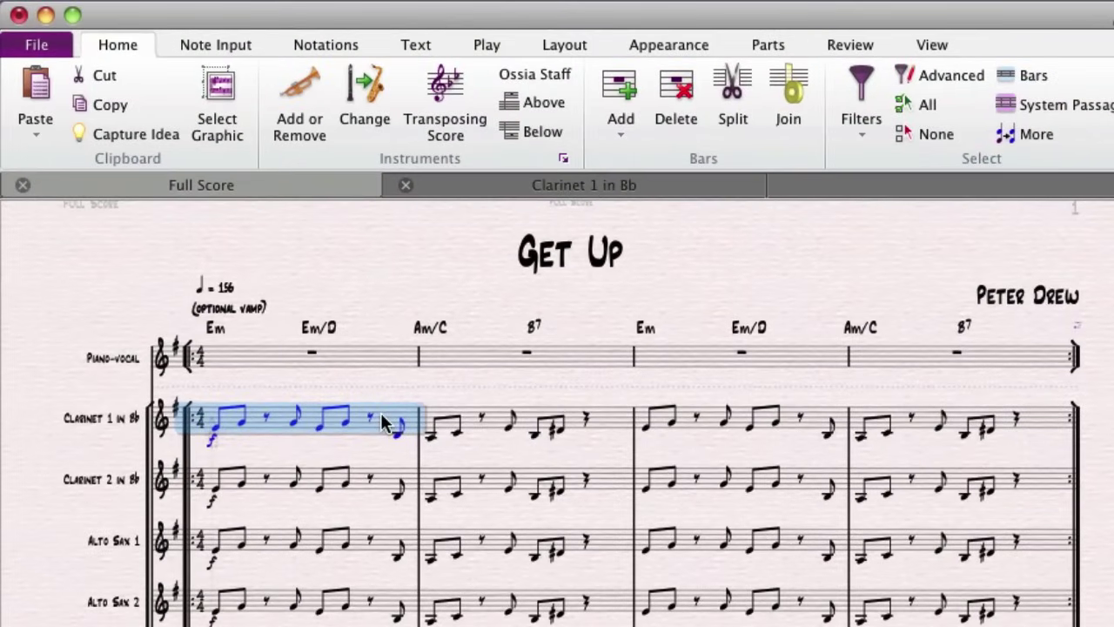
{"action": "key", "text": "w"}
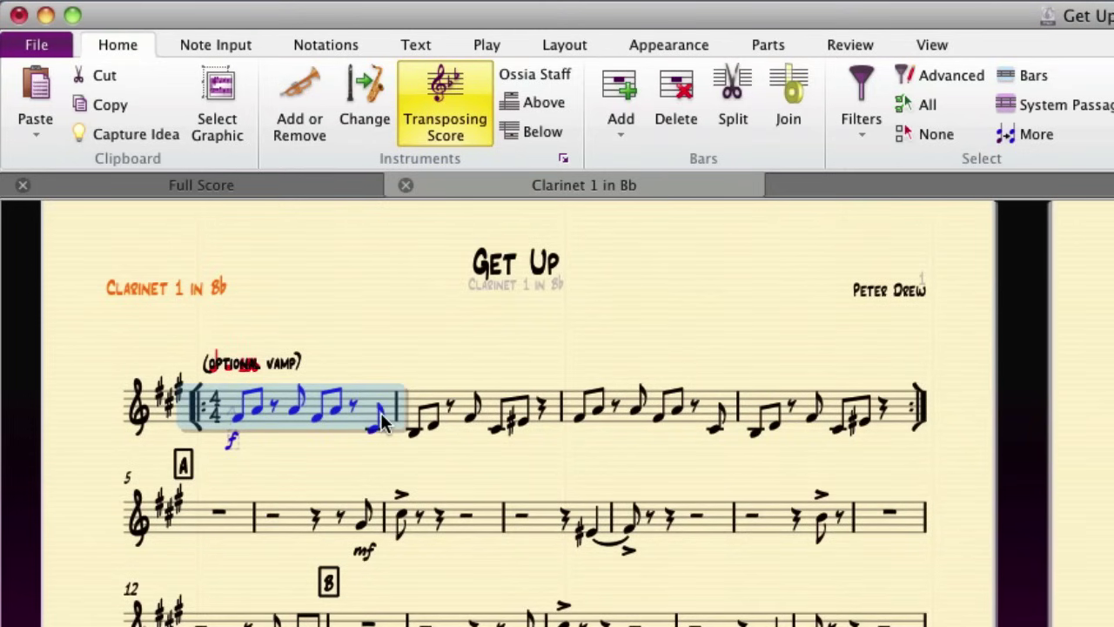
{"action": "key", "text": "w"}
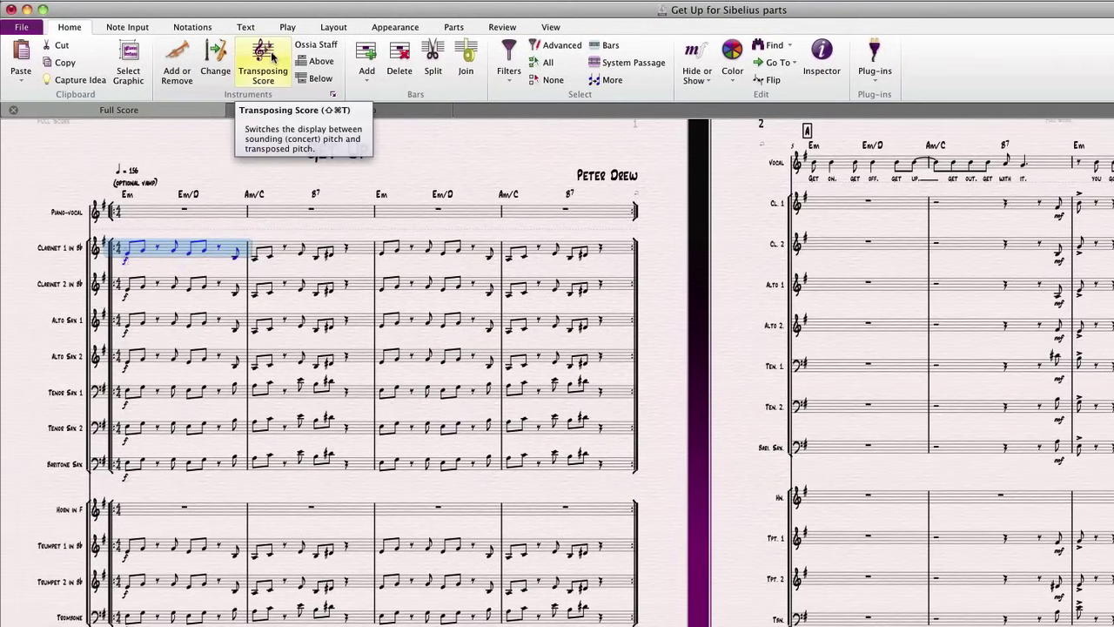
{"action": "left_click", "coordinate": [263, 61]}
- In the Clarinet 1 in Bb part, drag the (optional vamp) text beside the tempo mark
{"action": "key", "text": "w"}
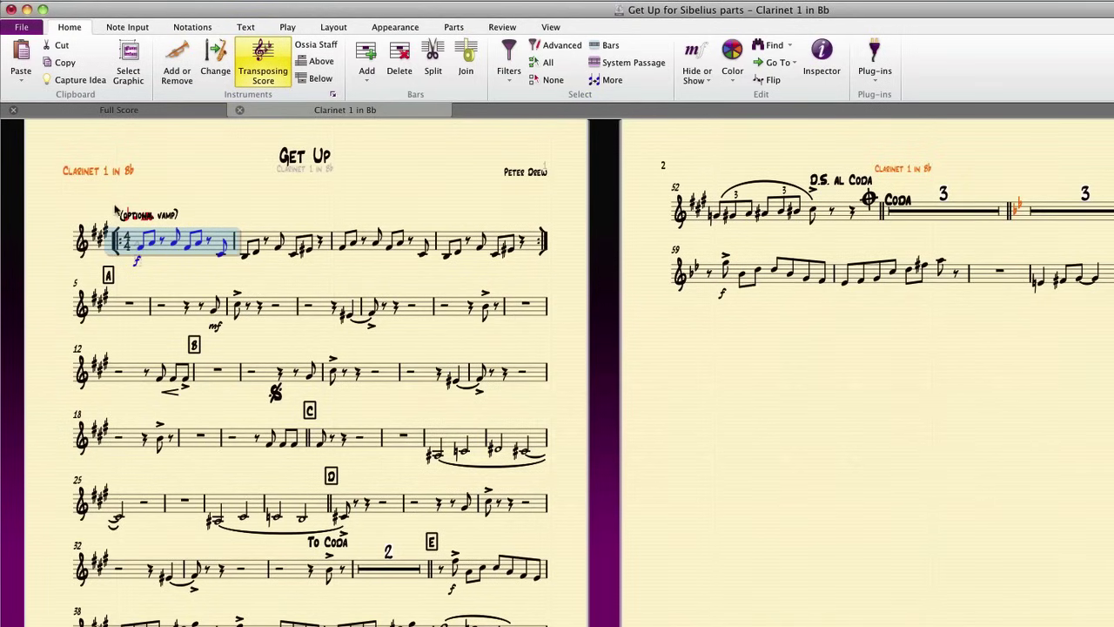
{"action": "left_click", "coordinate": [165, 216]}
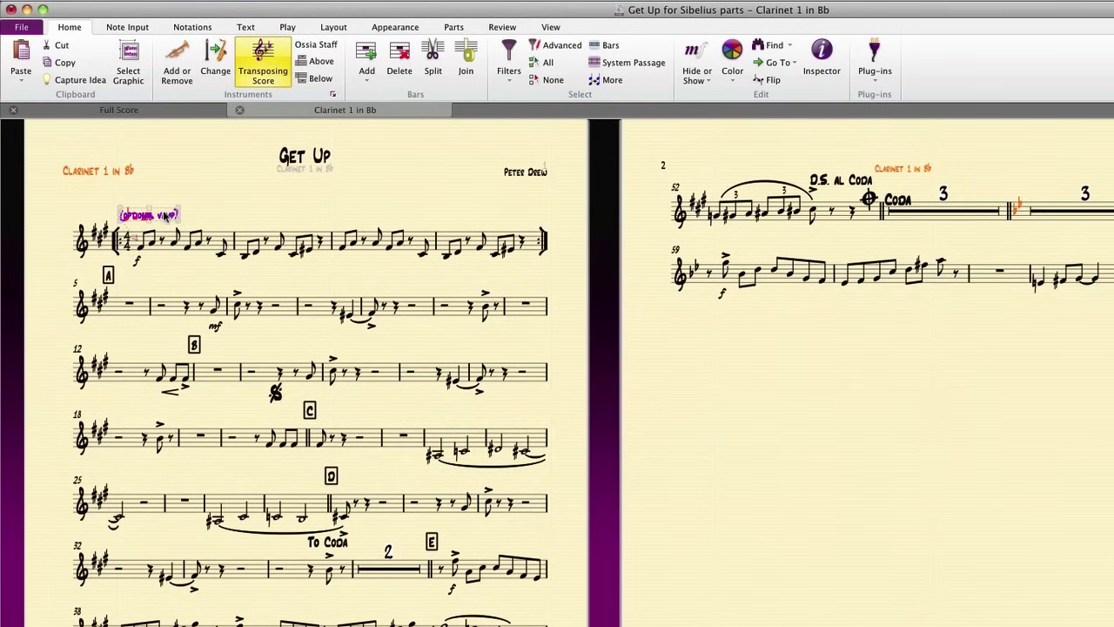
{"action": "left_click_drag", "start_coordinate": [165, 217], "coordinate": [206, 219]}
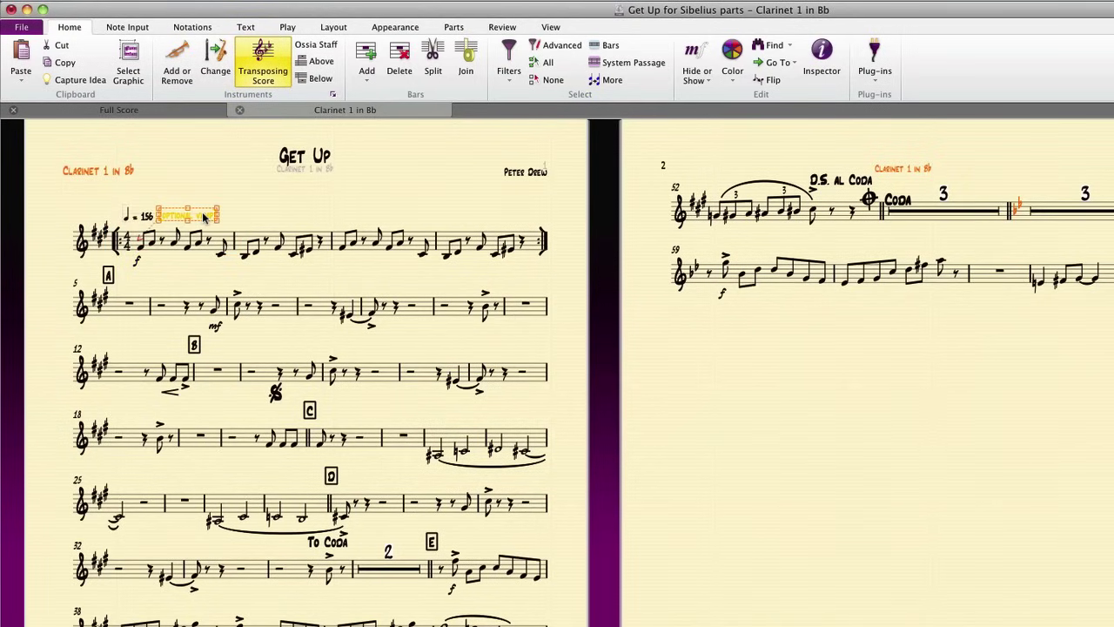
- Nudge the f dynamic up, drag it lower under bar 1, and compare with the full score
{"action": "left_click", "coordinate": [137, 262]}
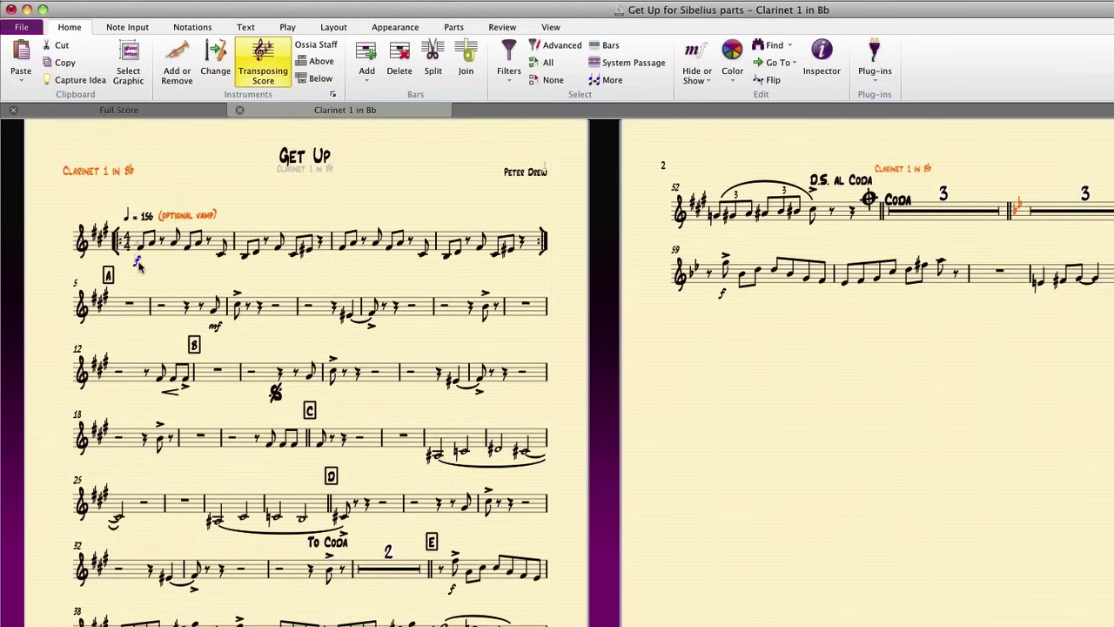
{"action": "key", "text": "Up"}
{"action": "key", "text": "Up"}
{"action": "key", "text": "Up"}
{"action": "left_click", "coordinate": [101, 276]}
{"action": "left_click", "coordinate": [214, 327], "text": "super"}
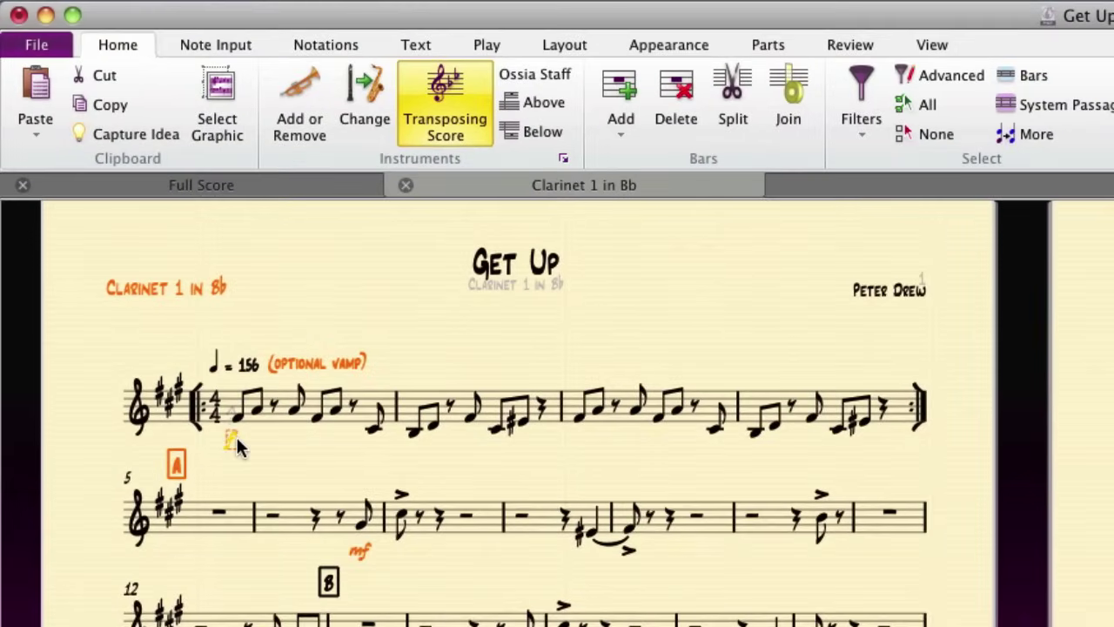
{"action": "left_click_drag", "start_coordinate": [168, 315], "coordinate": [214, 323]}
{"action": "left_click_drag", "start_coordinate": [321, 441], "coordinate": [321, 441]}
{"action": "key", "text": "w"}
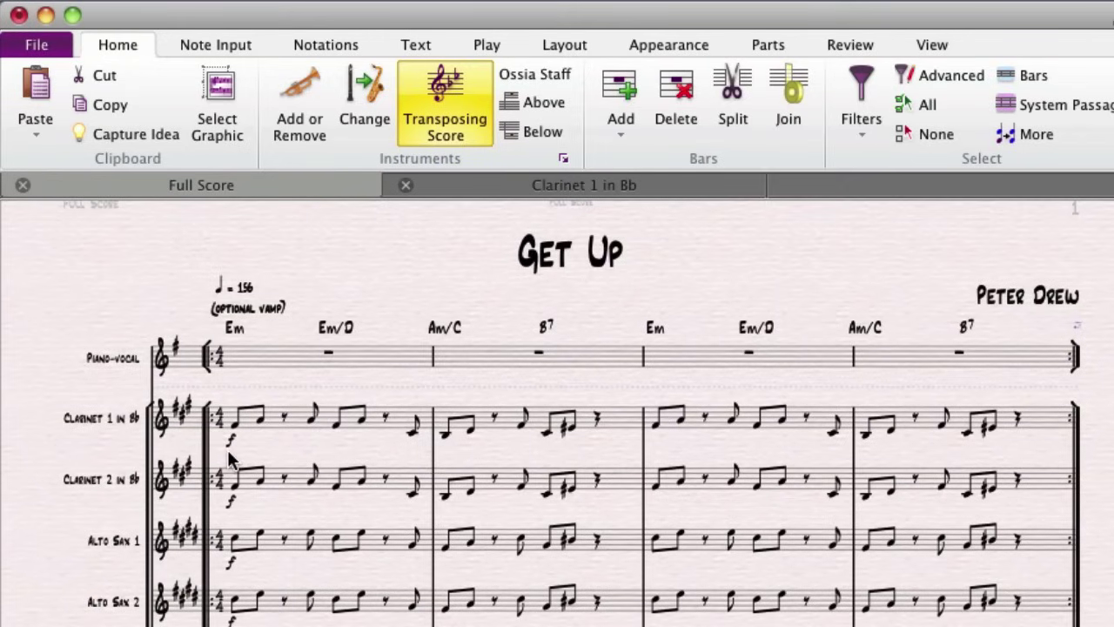
- Move the f back under bar 1's first note, then raise and restore bar 2's first note
{"action": "key", "text": "w"}
{"action": "left_click_drag", "start_coordinate": [316, 447], "coordinate": [230, 447]}
{"action": "left_click", "coordinate": [415, 435]}
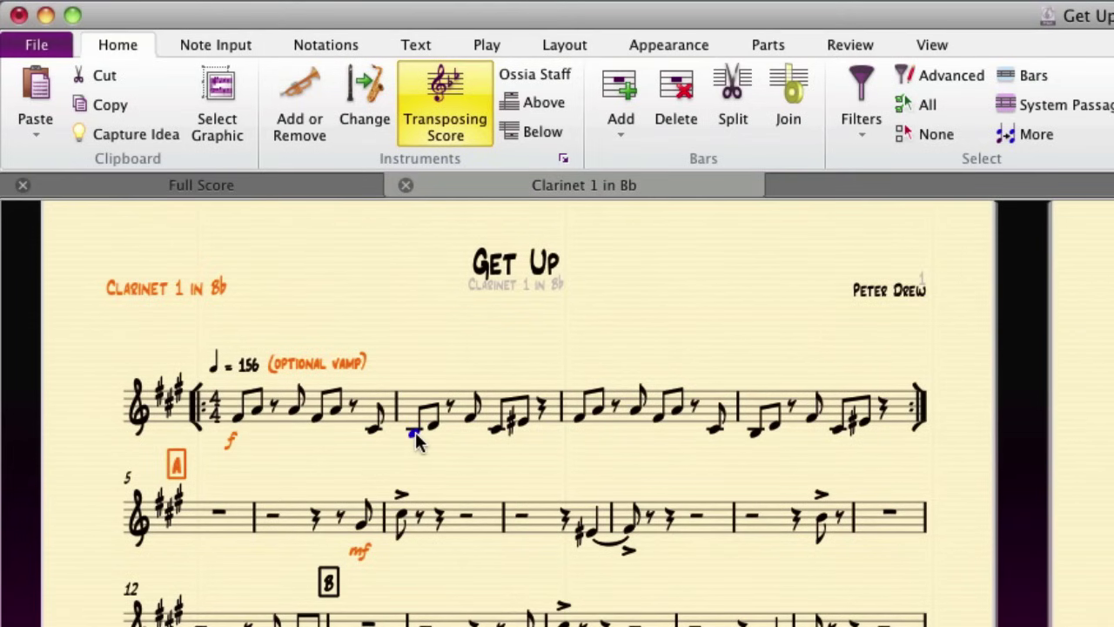
{"action": "key", "text": "Up"}
{"action": "key", "text": "Up"}
{"action": "key", "text": "w"}
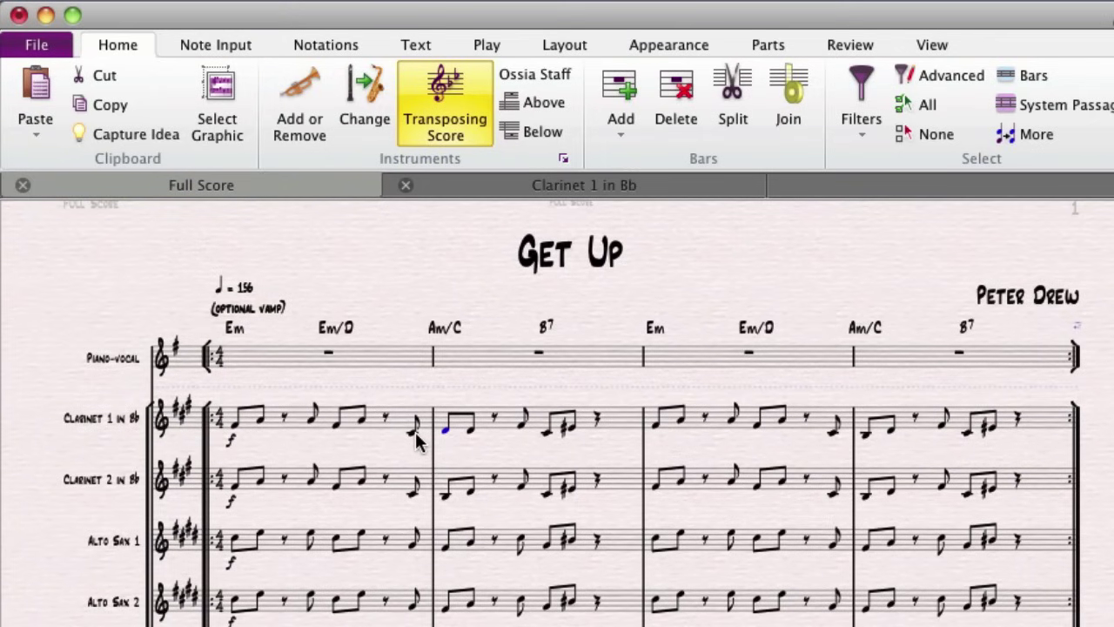
{"action": "key", "text": "Down"}
{"action": "key", "text": "Down"}
{"action": "key", "text": "w"}
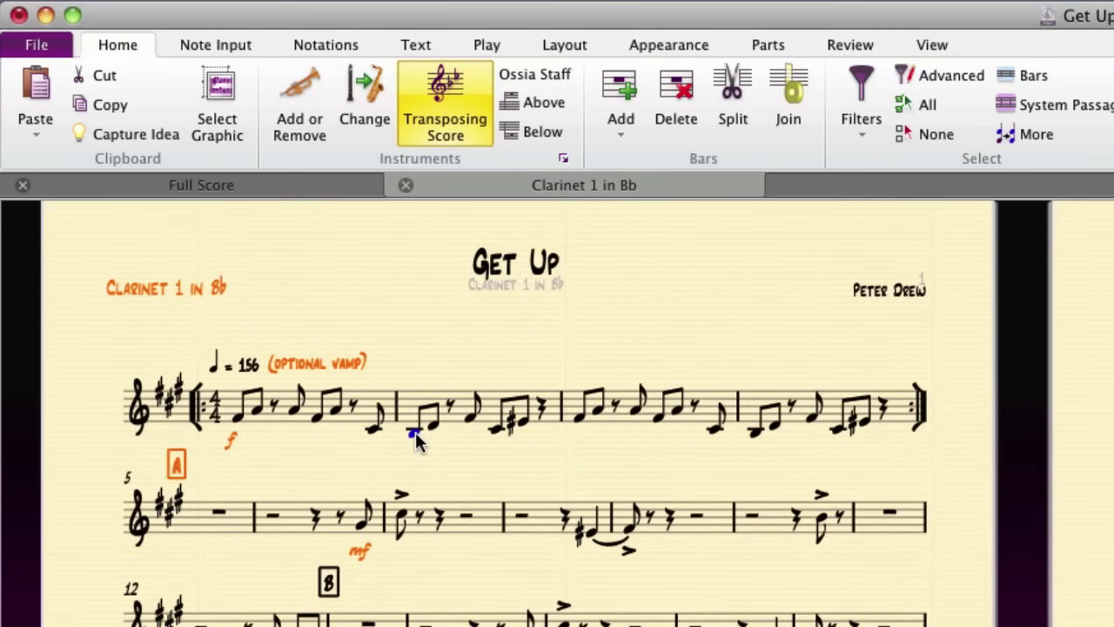
- Insert an empty bar after bar 1 with Ctrl+B, check the full score, and select the new bar
{"action": "left_click", "coordinate": [390, 399]}
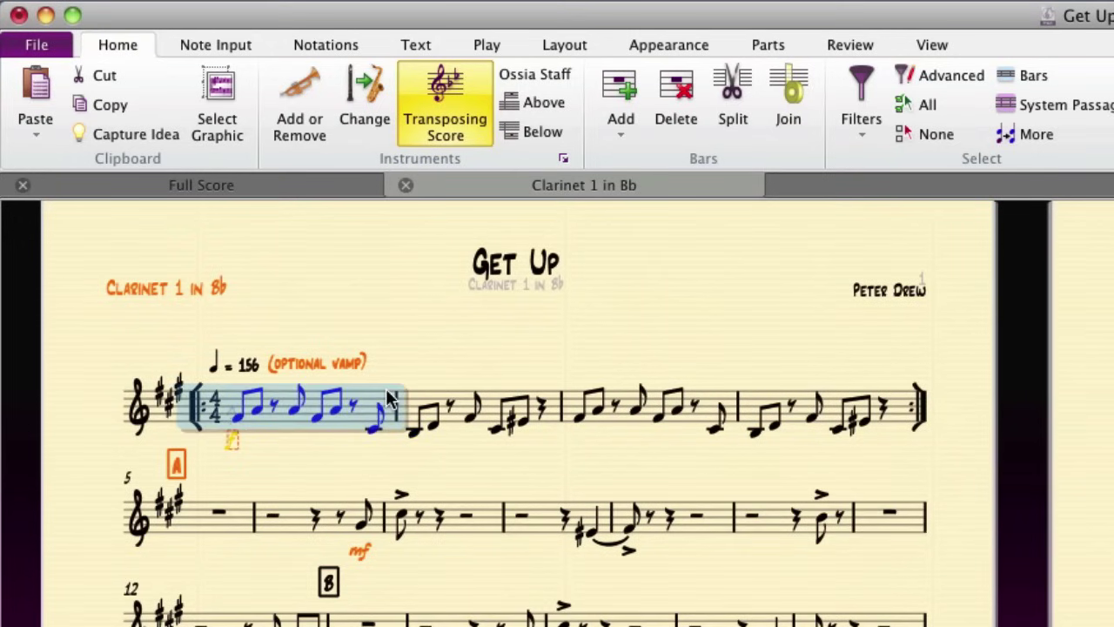
{"action": "key", "text": "super+b"}
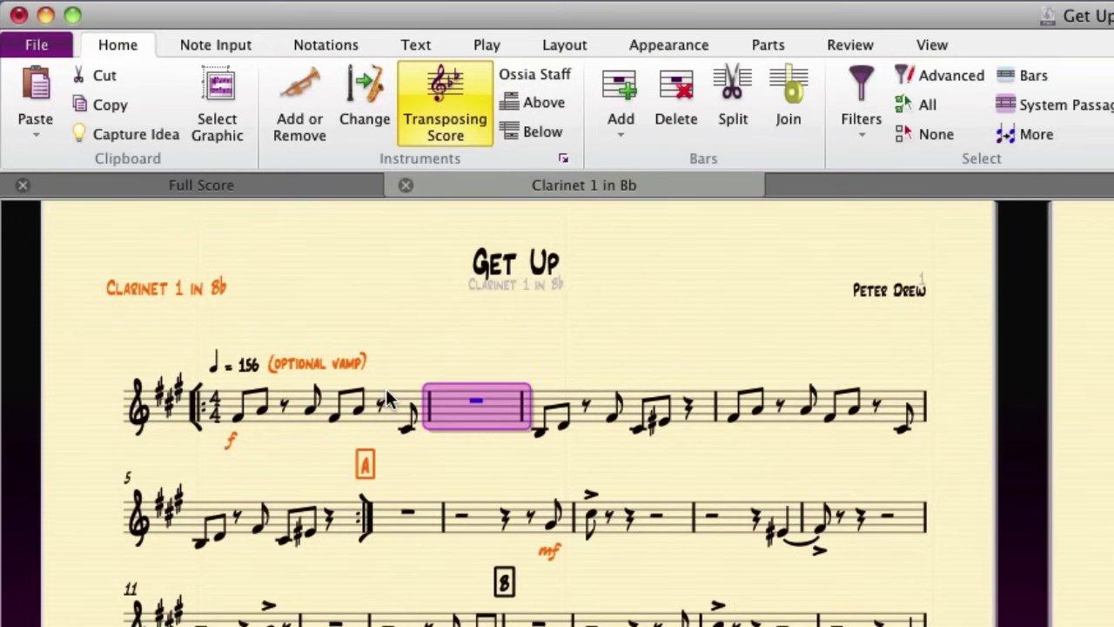
{"action": "key", "text": "w"}
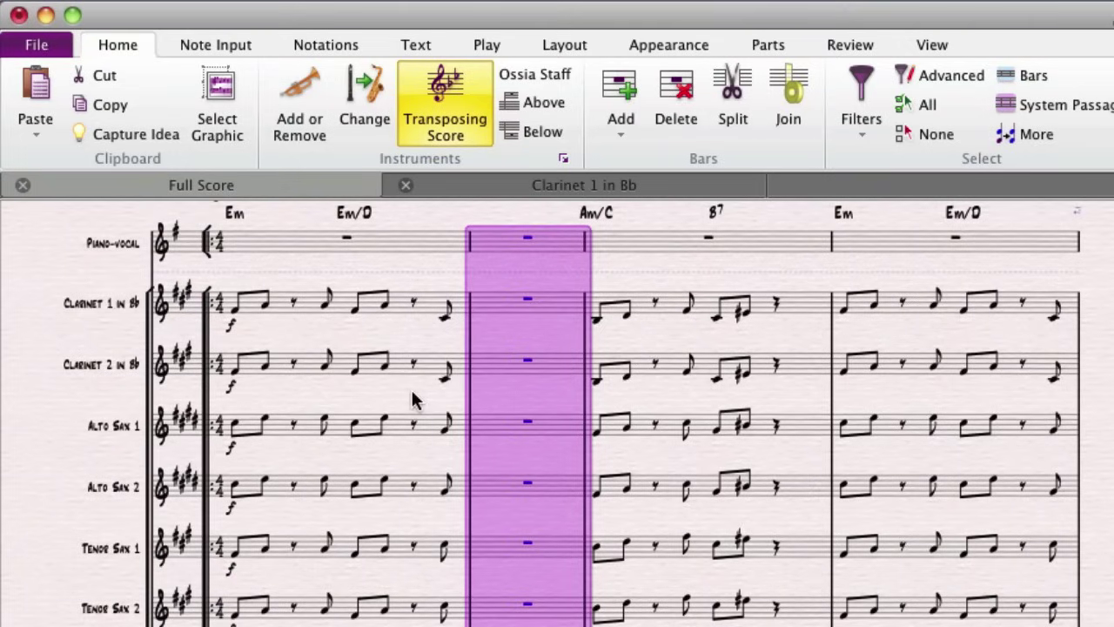
{"action": "key", "text": "Escape"}
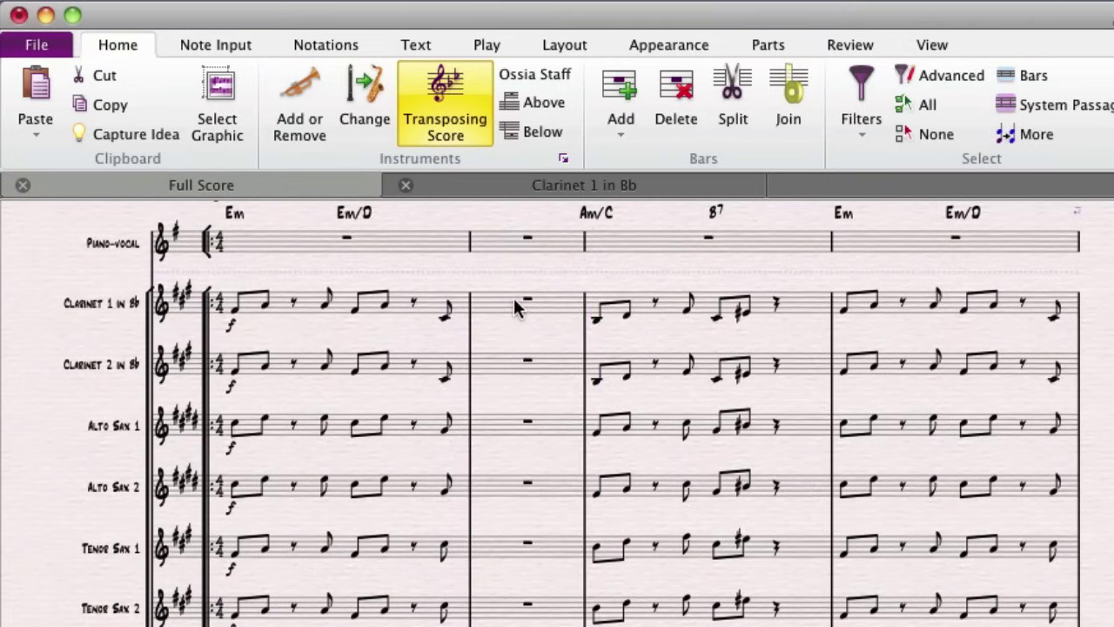
{"action": "left_click", "coordinate": [515, 300]}
{"action": "key", "text": "w"}
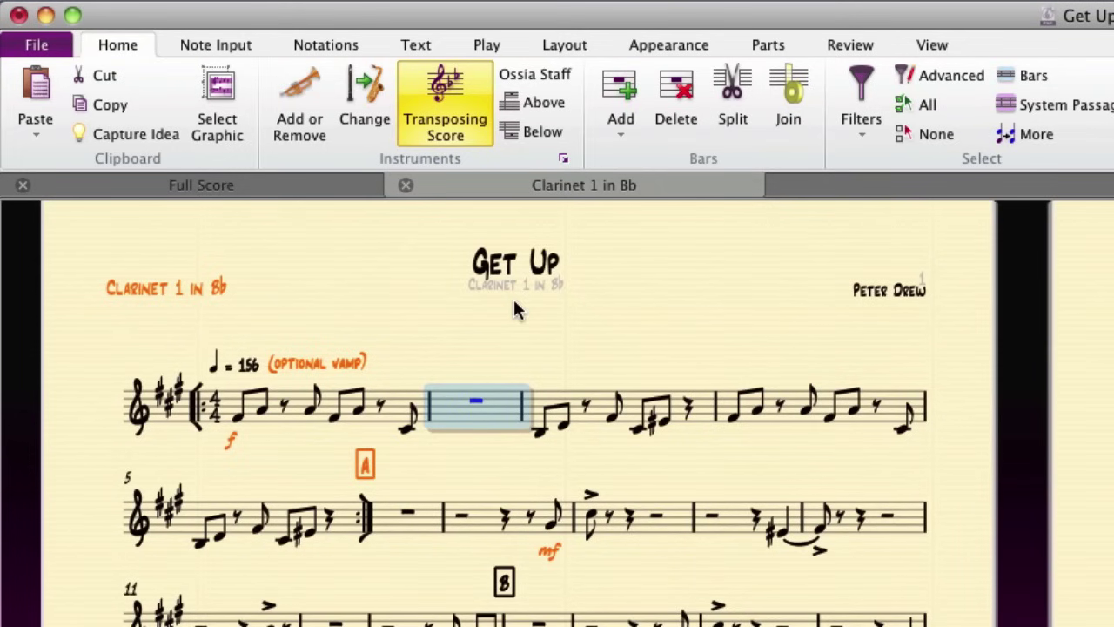
{"action": "key", "text": "Escape"}
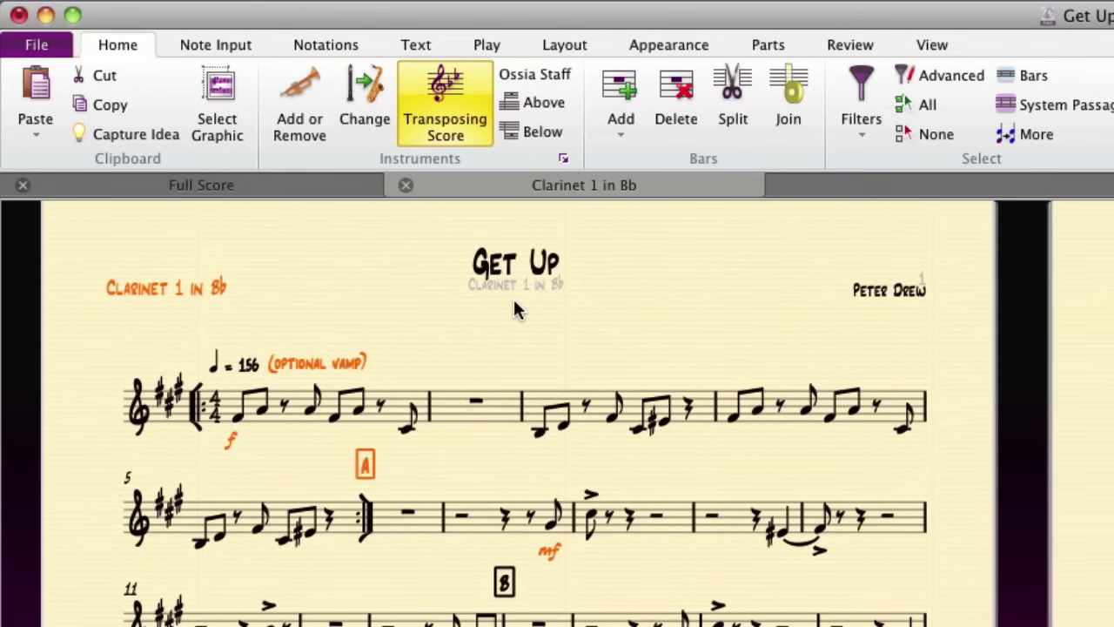
{"action": "key", "text": "super+shift+a"}
- Delete the empty bar, then enable auto system breaks every 4 bars in the Clarinet 1 part
{"action": "key", "text": "Delete"}
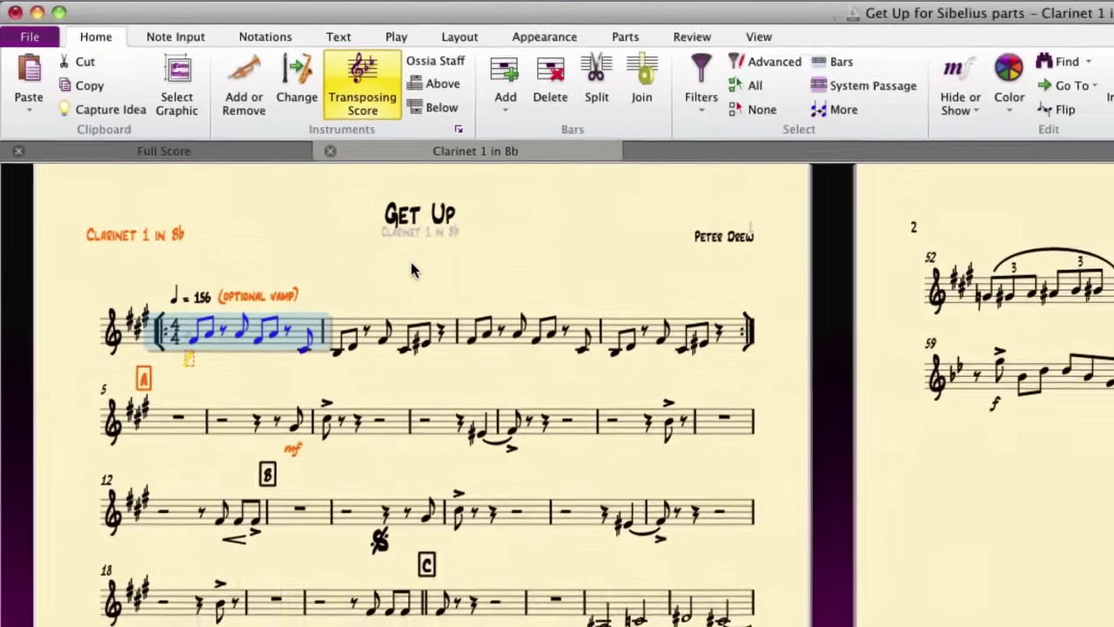
{"action": "key", "text": "Escape"}
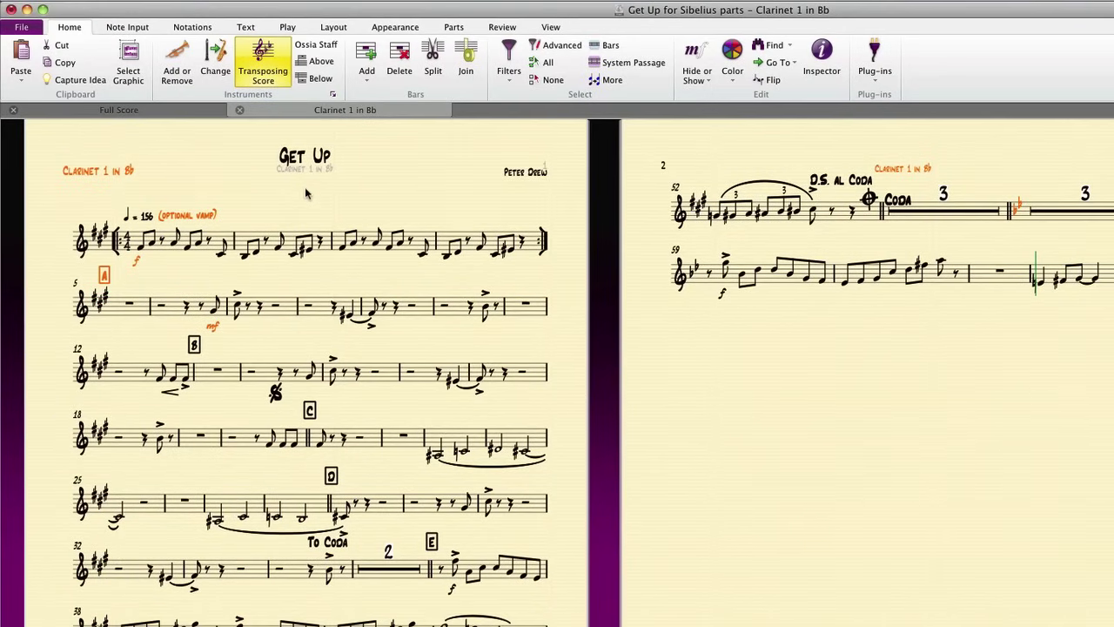
{"action": "left_click", "coordinate": [333, 27]}
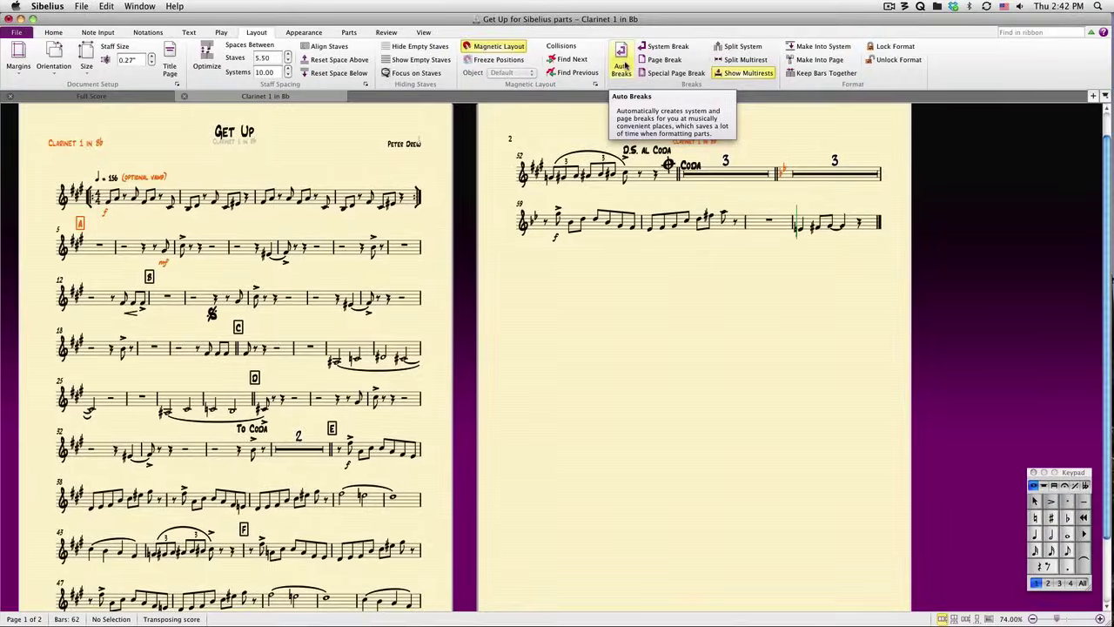
{"action": "left_click", "coordinate": [624, 66]}
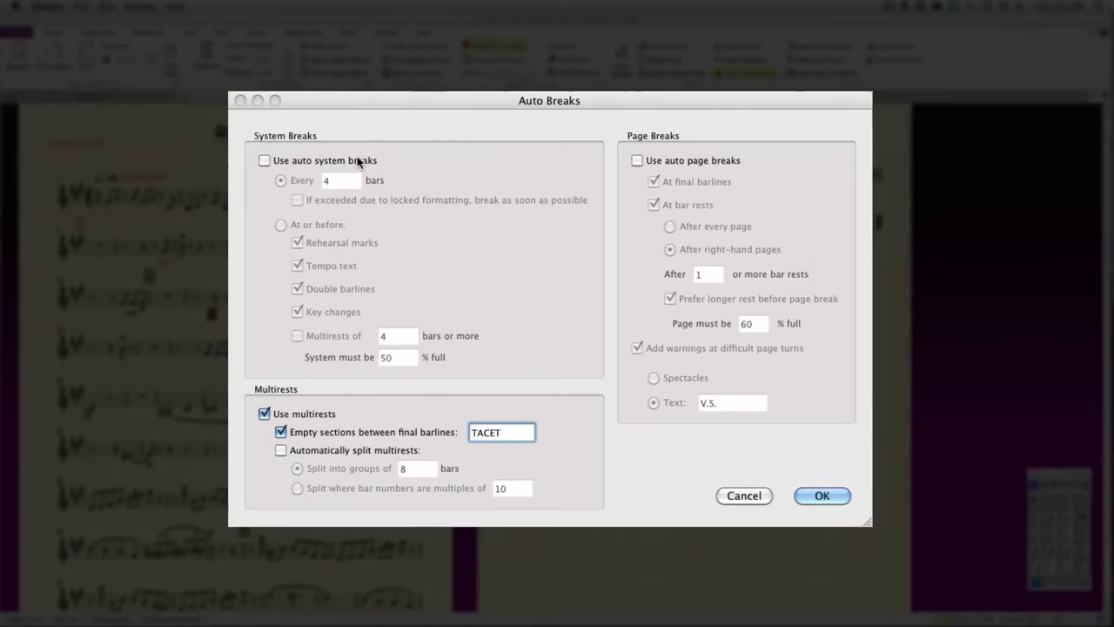
{"action": "left_click", "coordinate": [392, 187]}
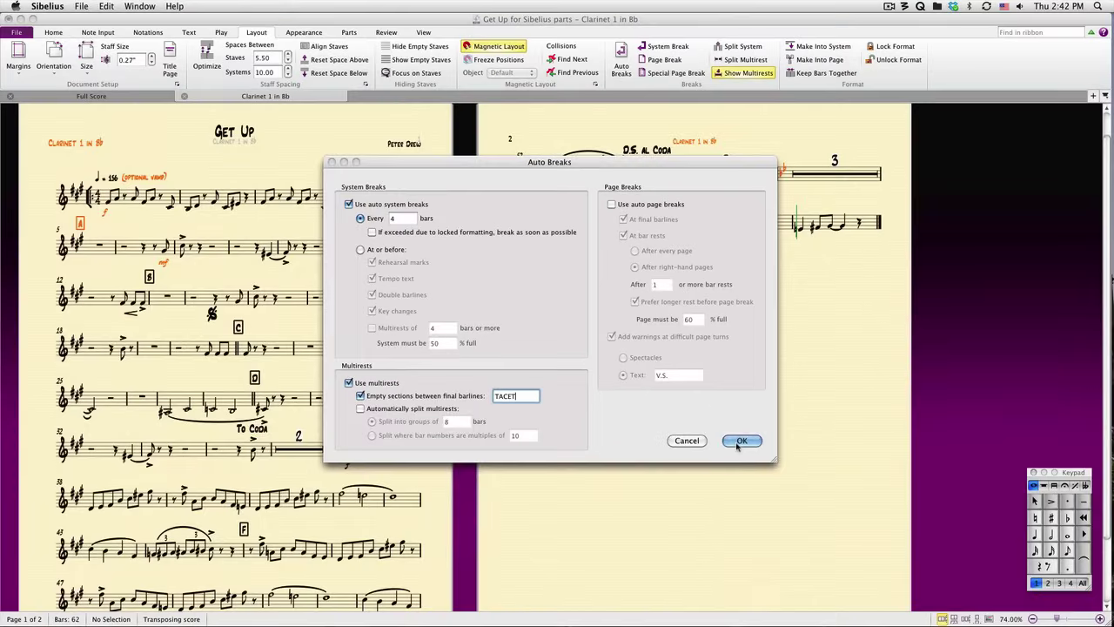
{"action": "left_click", "coordinate": [740, 442]}
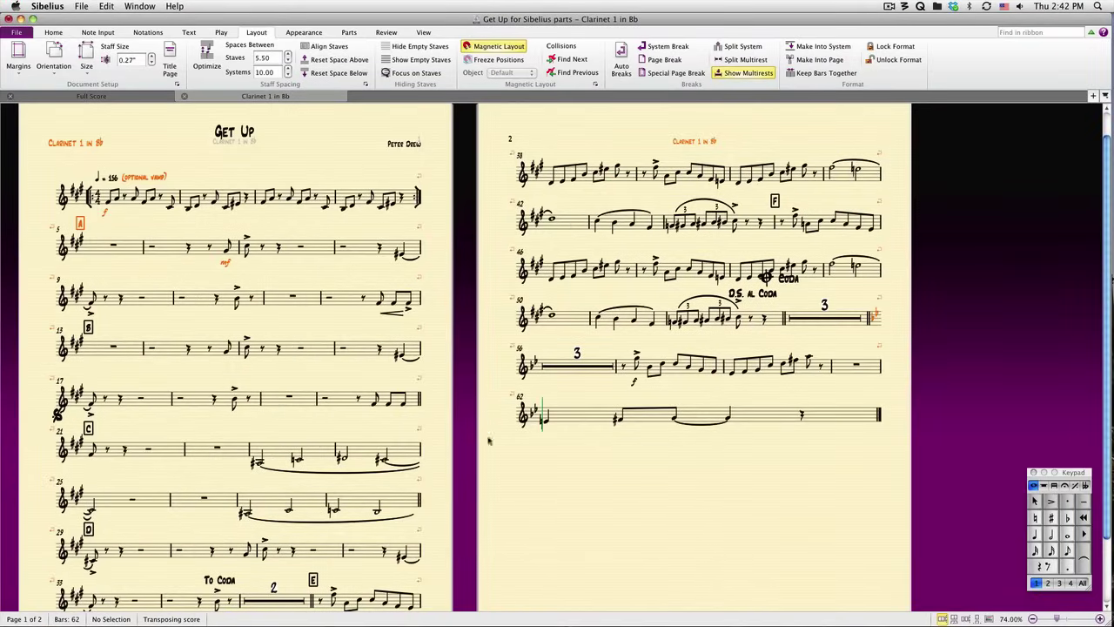
- Put a page break at the barline after bar 28 of the Clarinet 1 part
{"action": "scroll", "coordinate": [398, 440], "scroll_direction": "down", "scroll_amount": 3}
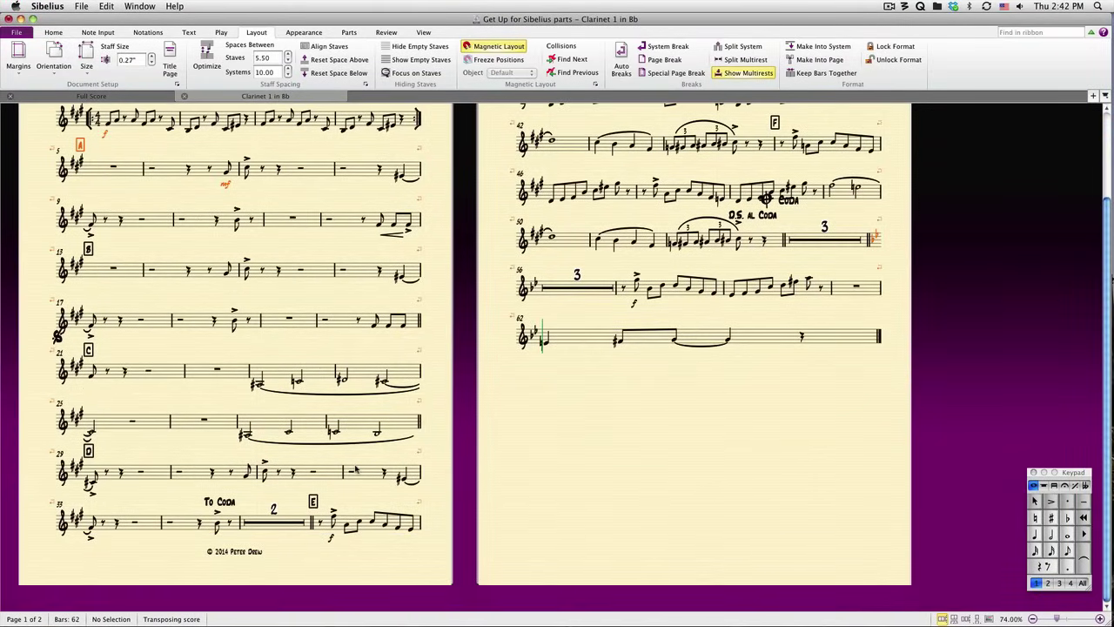
{"action": "left_click", "coordinate": [420, 422]}
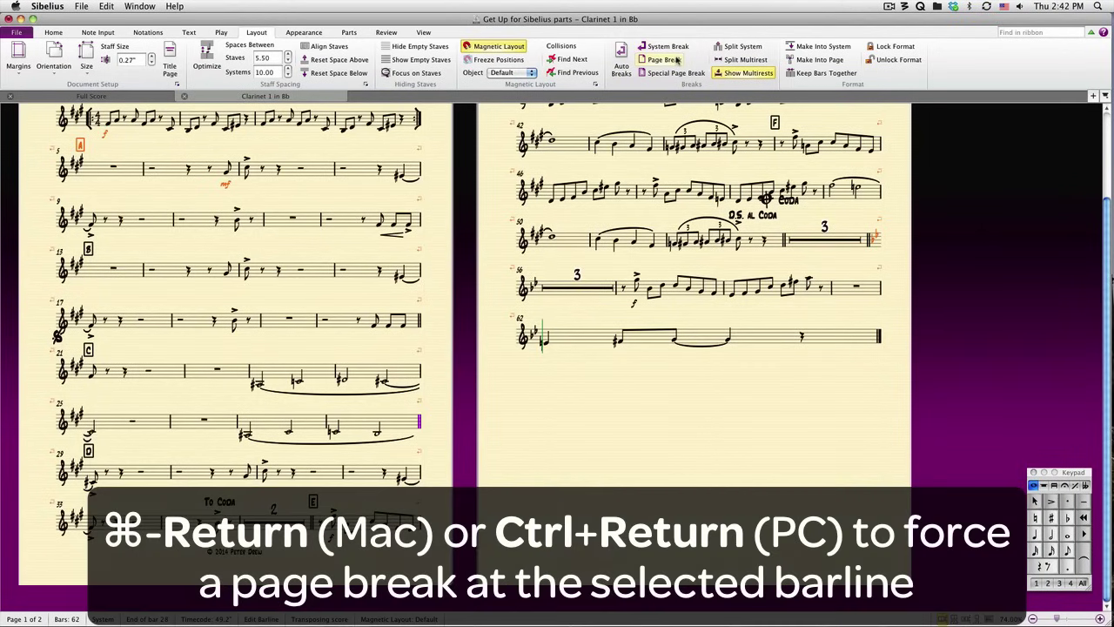
{"action": "left_click", "coordinate": [676, 59]}
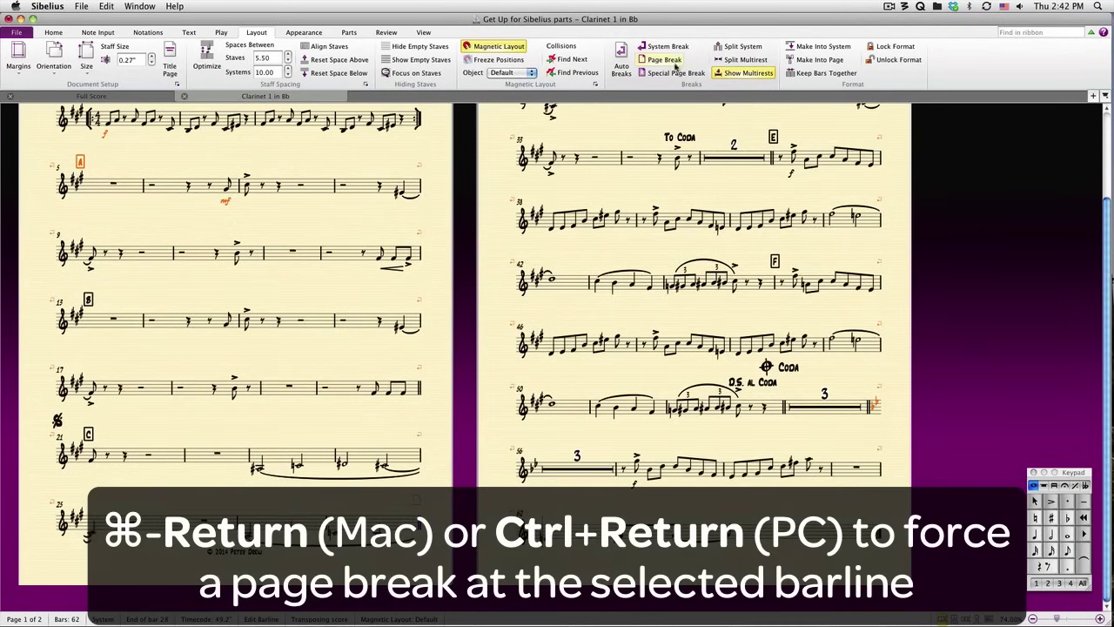
- Add a system break after bar 36, then zoom out to view both pages
{"action": "scroll", "coordinate": [773, 153], "scroll_direction": "up", "scroll_amount": 3}
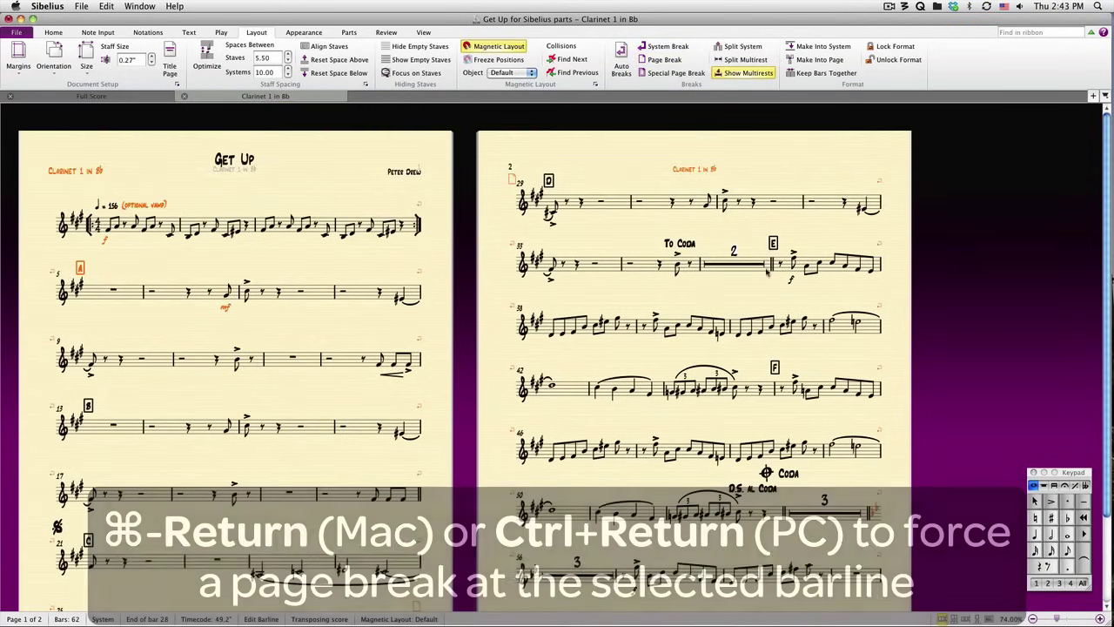
{"action": "left_click", "coordinate": [771, 264]}
{"action": "key", "text": "Return"}
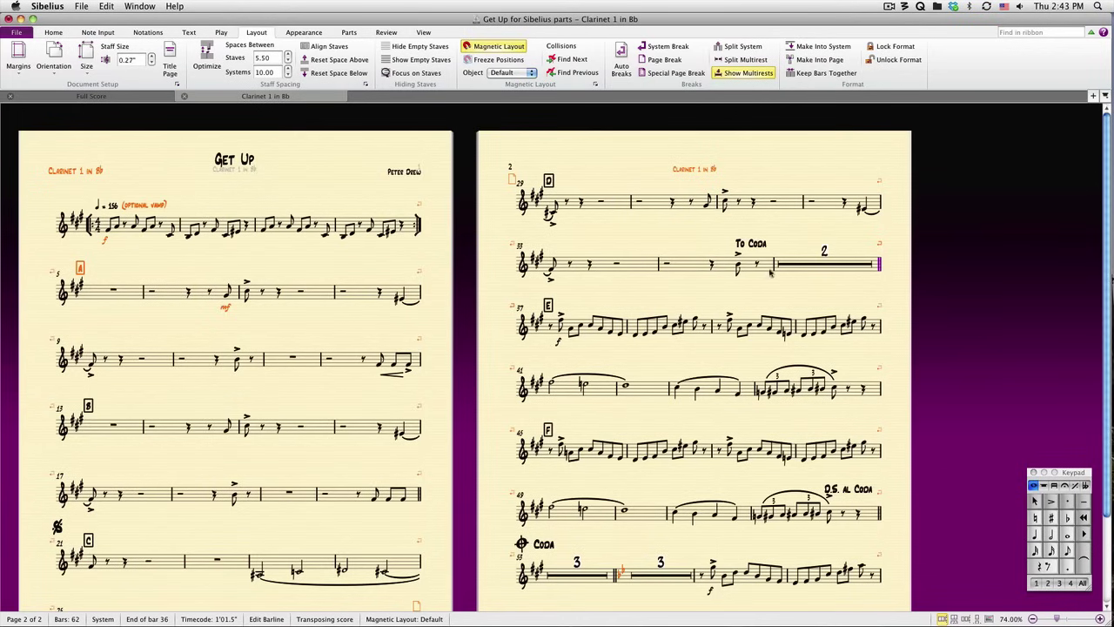
{"action": "key", "text": "Escape"}
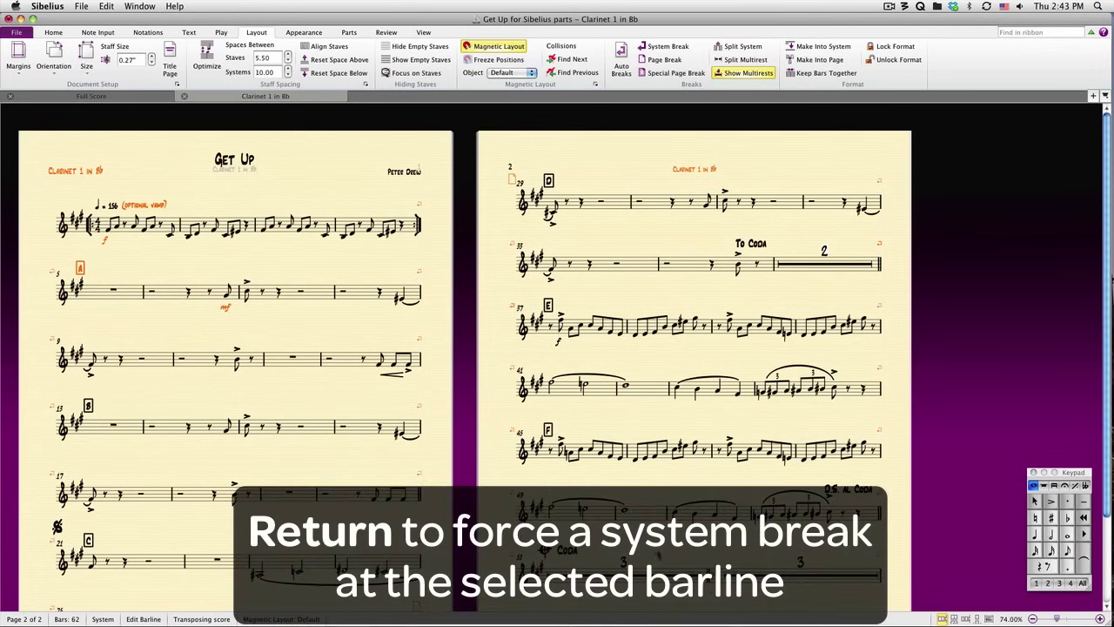
{"action": "key", "text": "super+minus"}
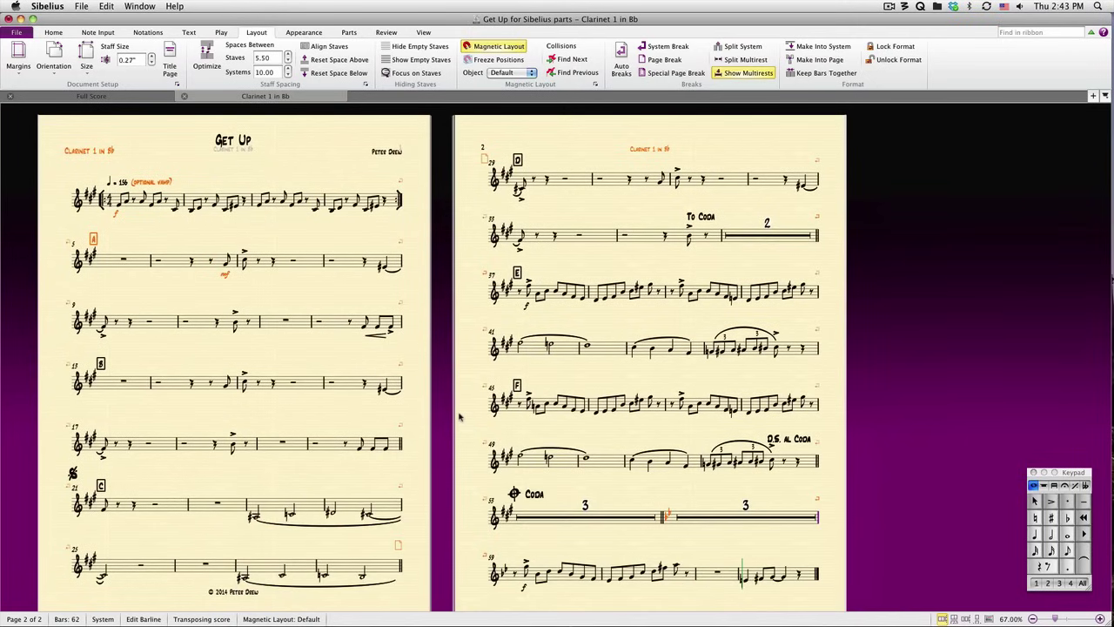
- In All Parts appearance, enable Use auto system breaks every 4 bars and apply it to every part
{"action": "left_click", "coordinate": [460, 417]}
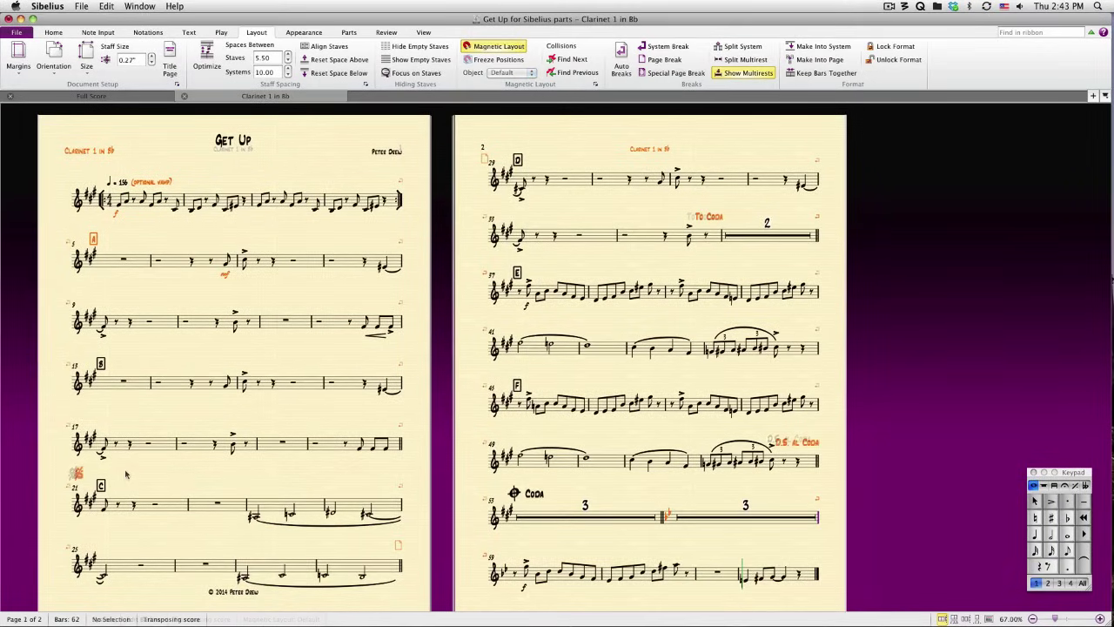
{"action": "left_click", "coordinate": [350, 33]}
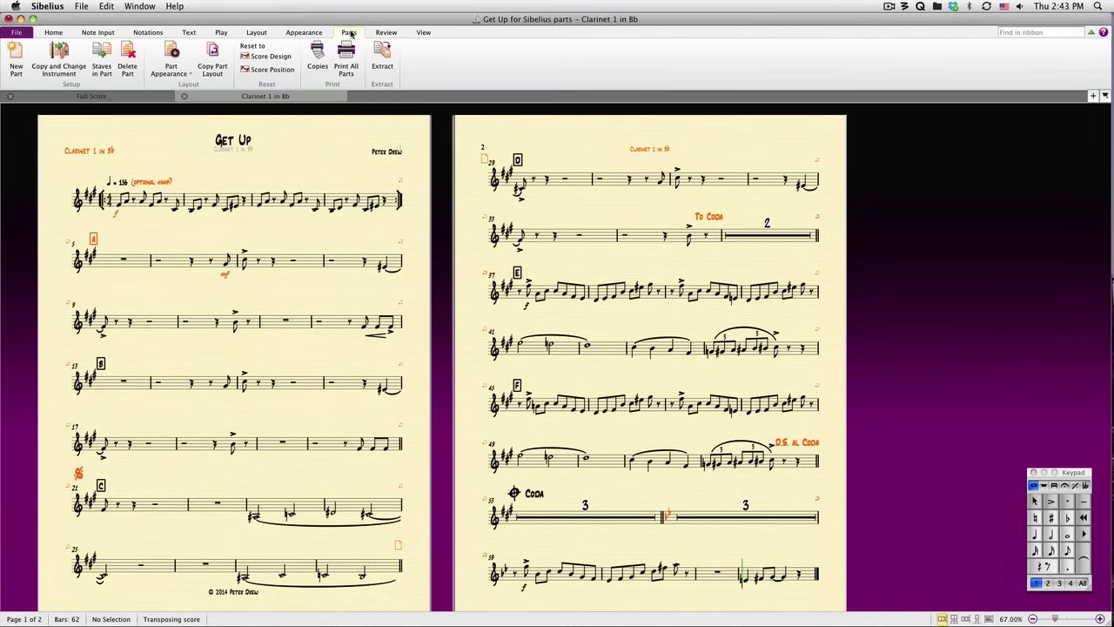
{"action": "left_click", "coordinate": [179, 78]}
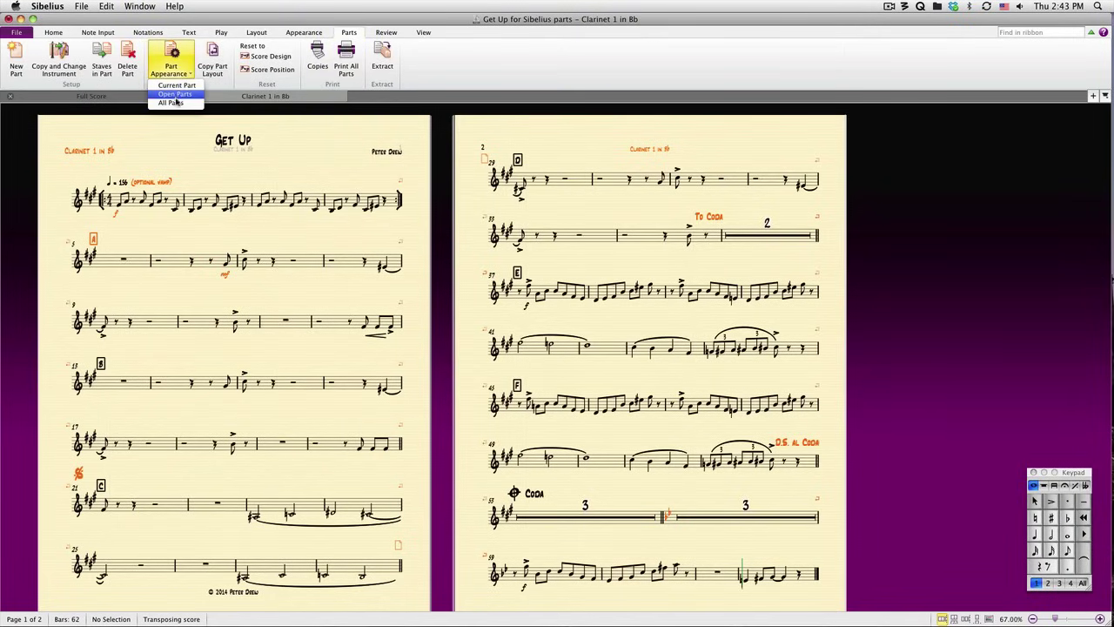
{"action": "left_click", "coordinate": [174, 102]}
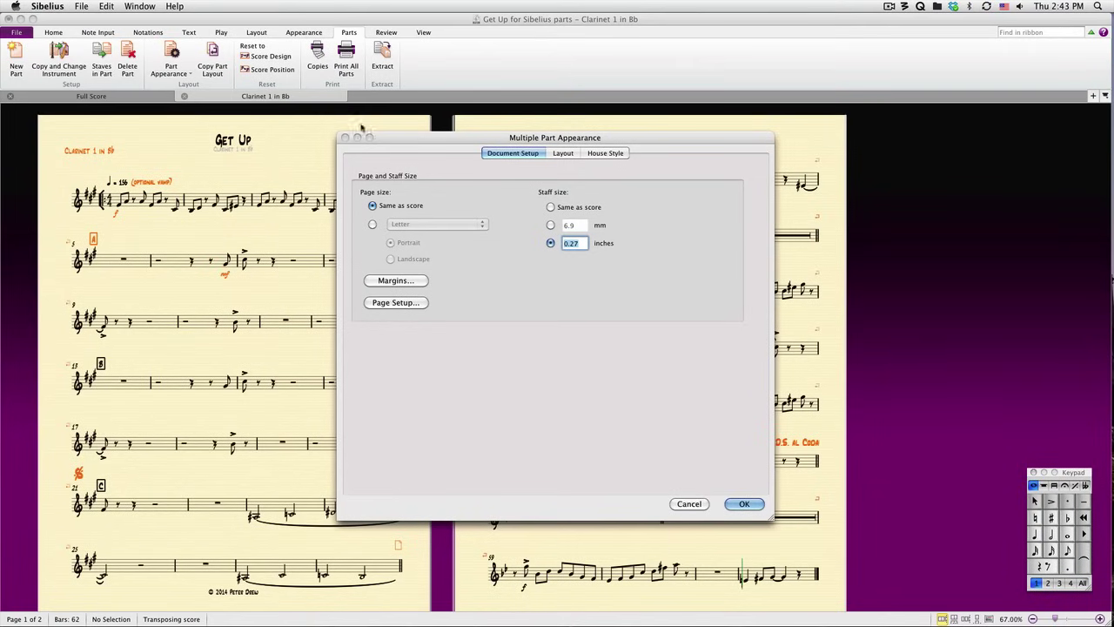
{"action": "left_click", "coordinate": [555, 154]}
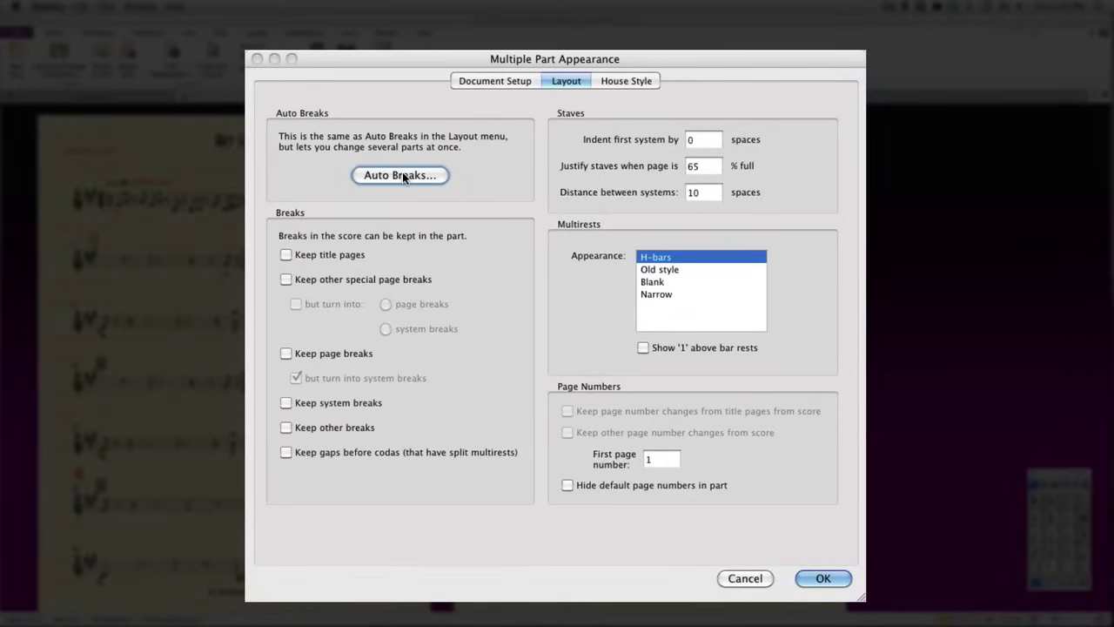
{"action": "left_click", "coordinate": [400, 175]}
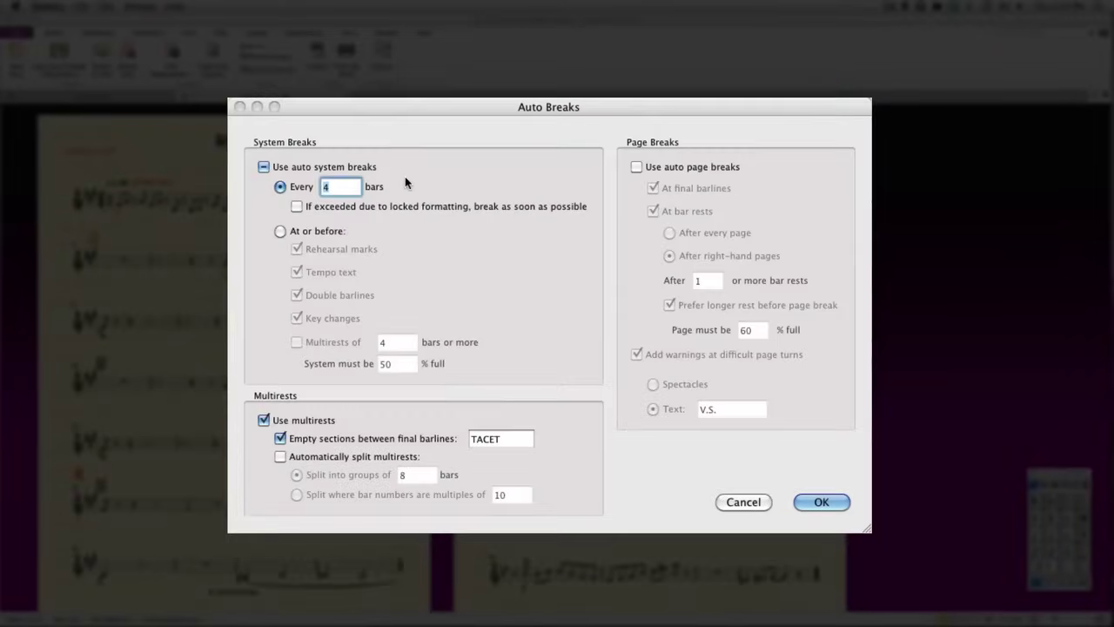
{"action": "left_click", "coordinate": [359, 164]}
{"action": "left_click", "coordinate": [358, 165]}
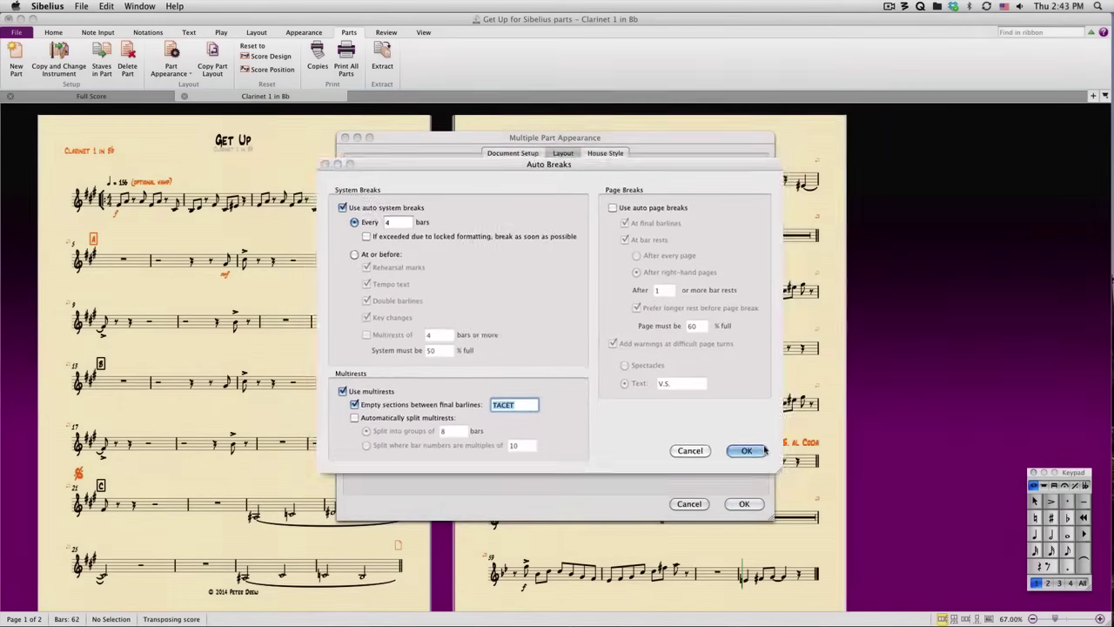
{"action": "left_click", "coordinate": [747, 450]}
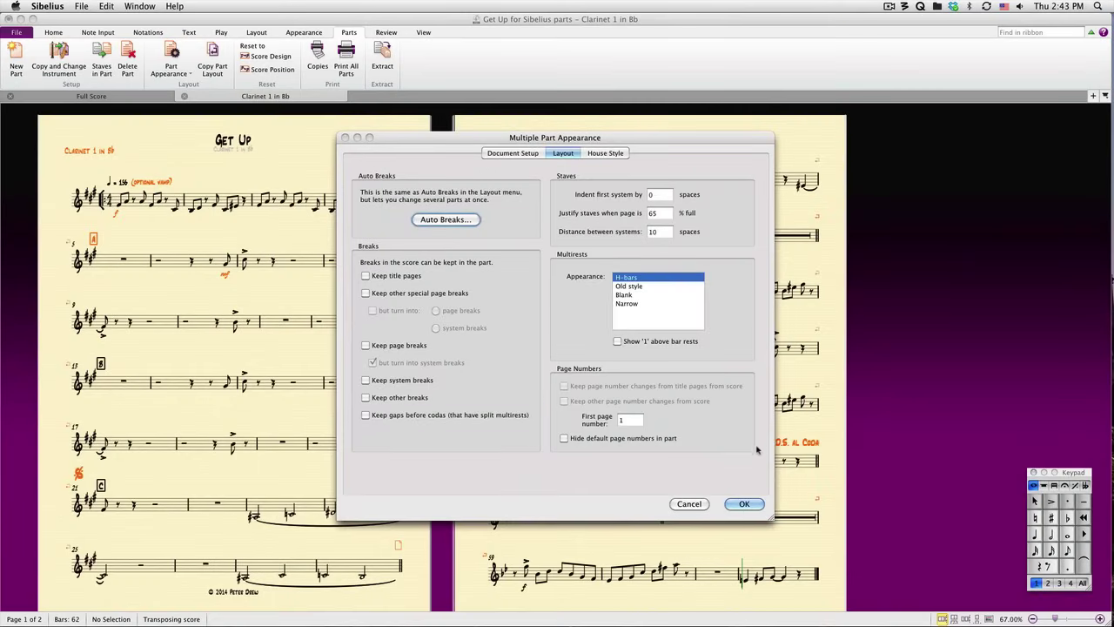
{"action": "left_click", "coordinate": [744, 503]}
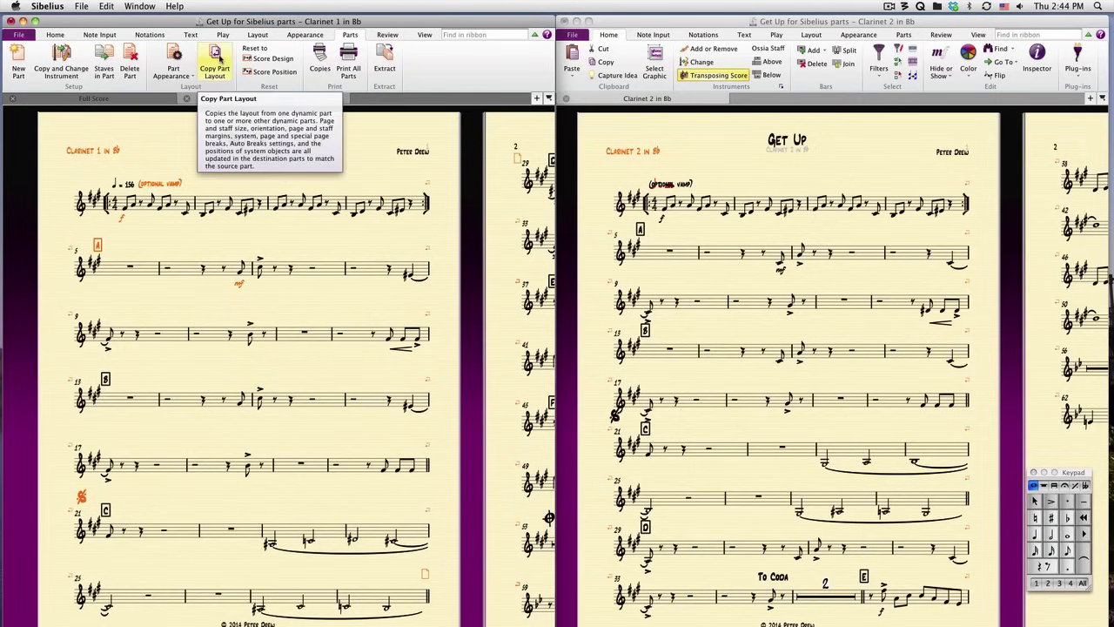
- Copy Clarinet 1 in Bb's layout to Clarinet 2 in Bb through Baritone Sax, confirming the overwrite
{"action": "left_click", "coordinate": [216, 59]}
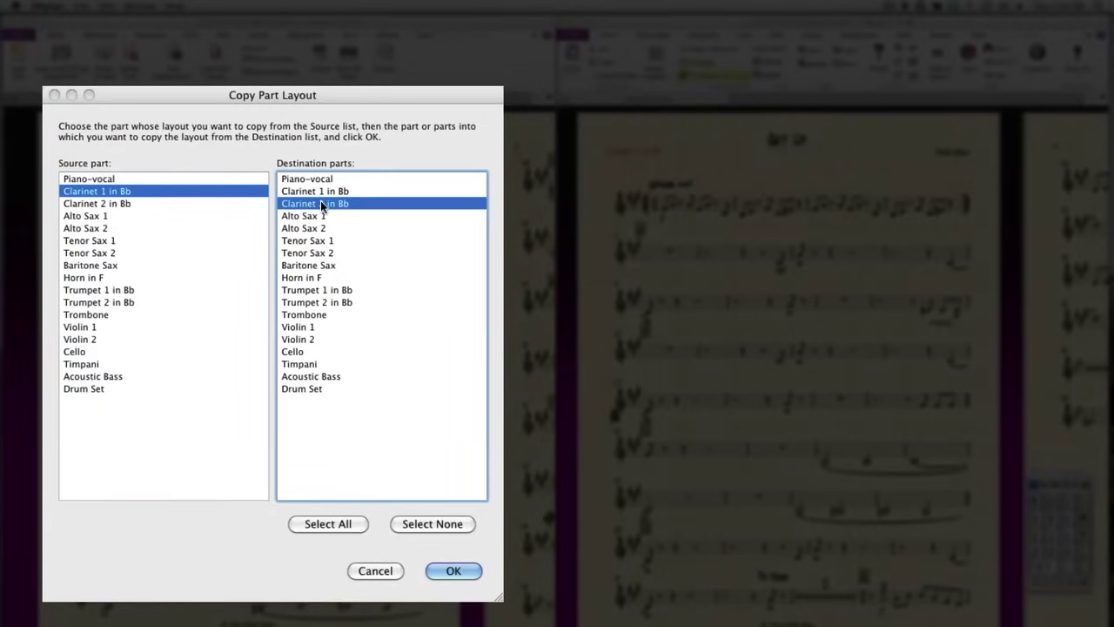
{"action": "left_click", "coordinate": [318, 265], "text": "shift"}
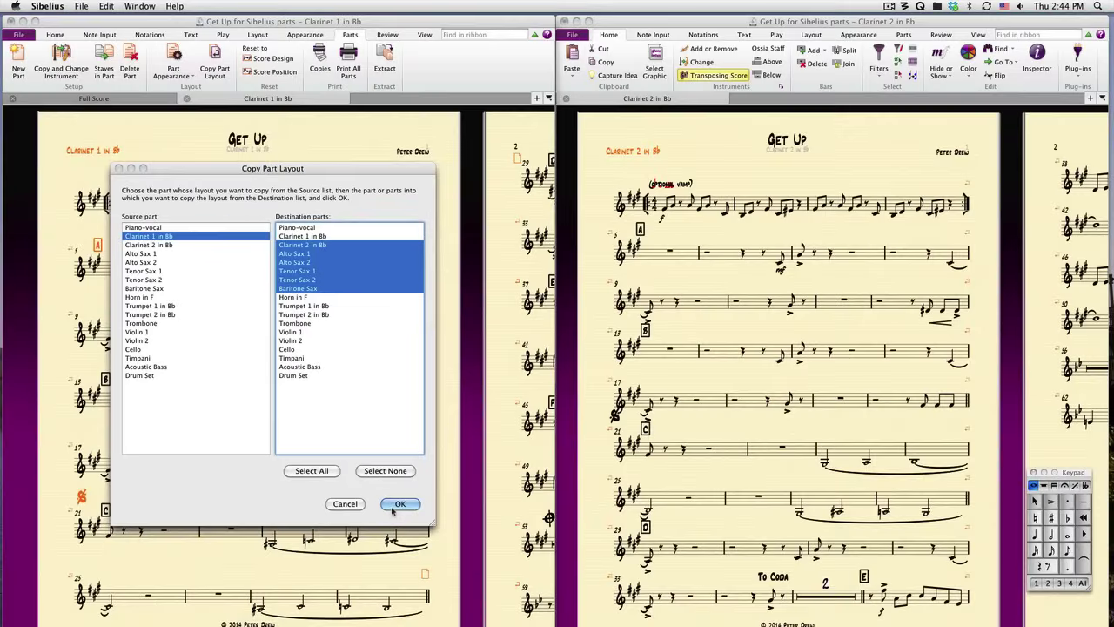
{"action": "left_click", "coordinate": [454, 571]}
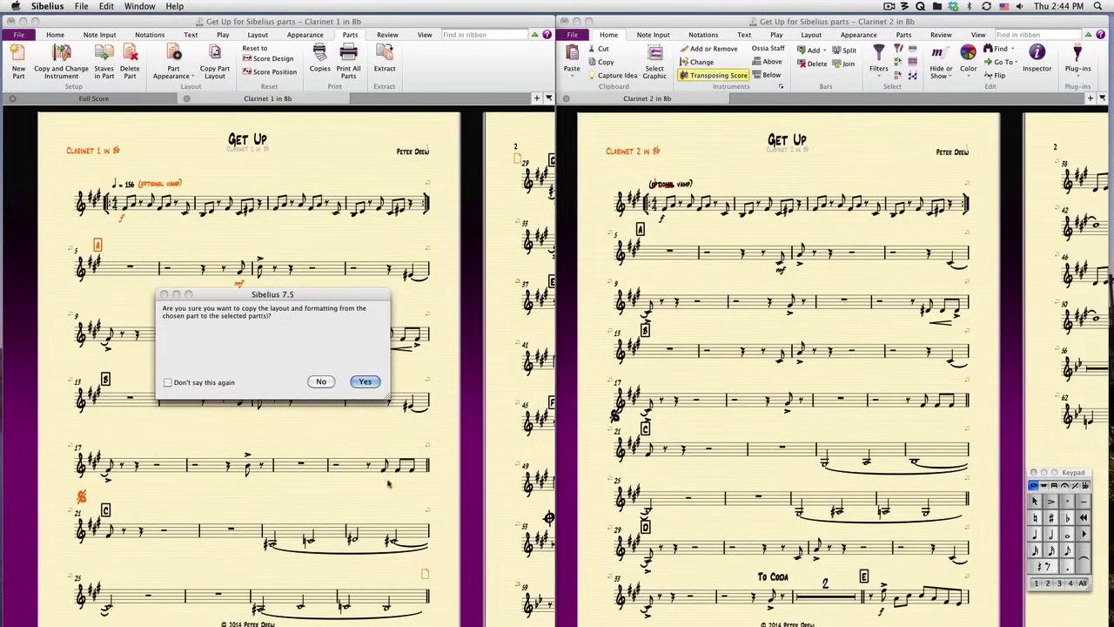
{"action": "left_click", "coordinate": [365, 381]}
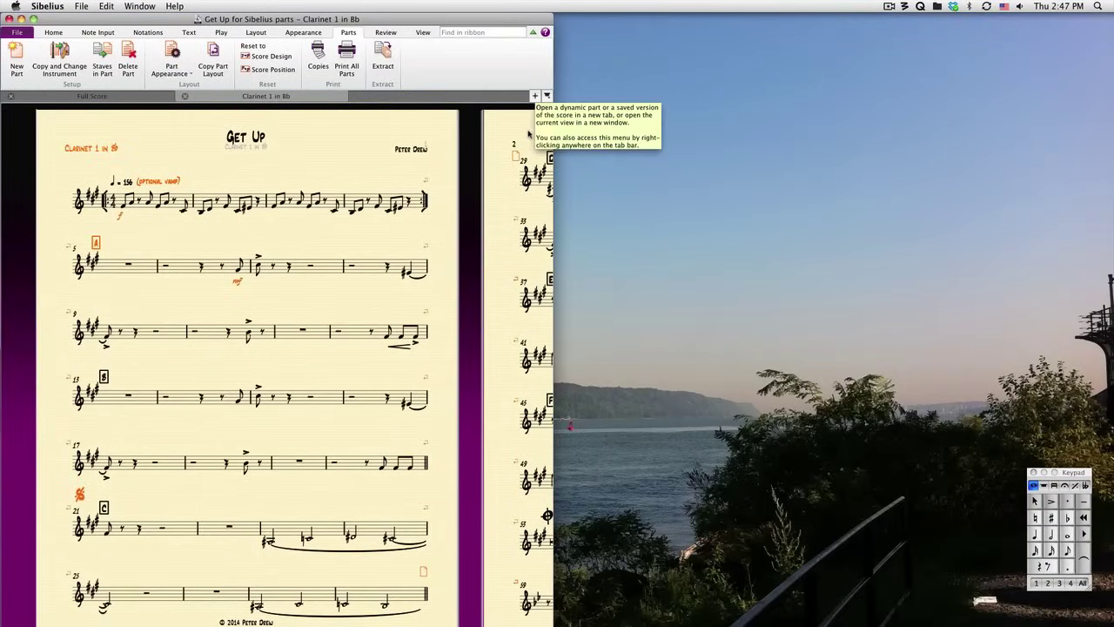
- Open the Baritone Sax part in a new tab and bring page 1's left margin into view
{"action": "left_click", "coordinate": [535, 97]}
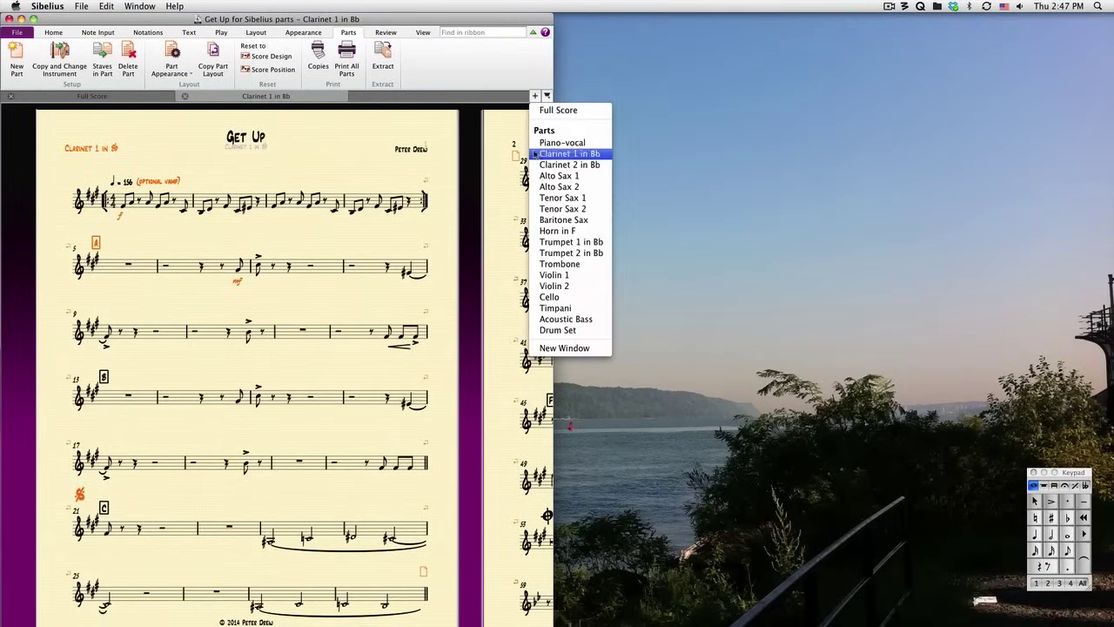
{"action": "left_click", "coordinate": [557, 219]}
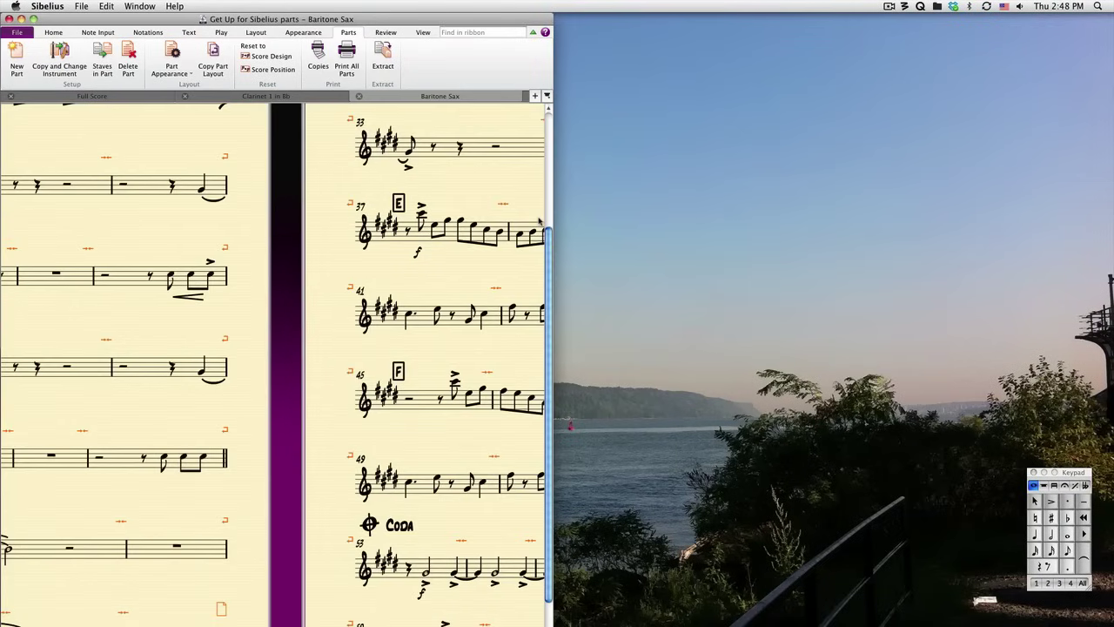
{"action": "scroll", "coordinate": [291, 269], "scroll_direction": "down", "scroll_amount": 3}
{"action": "scroll", "coordinate": [348, 295], "scroll_direction": "up", "scroll_amount": 1}
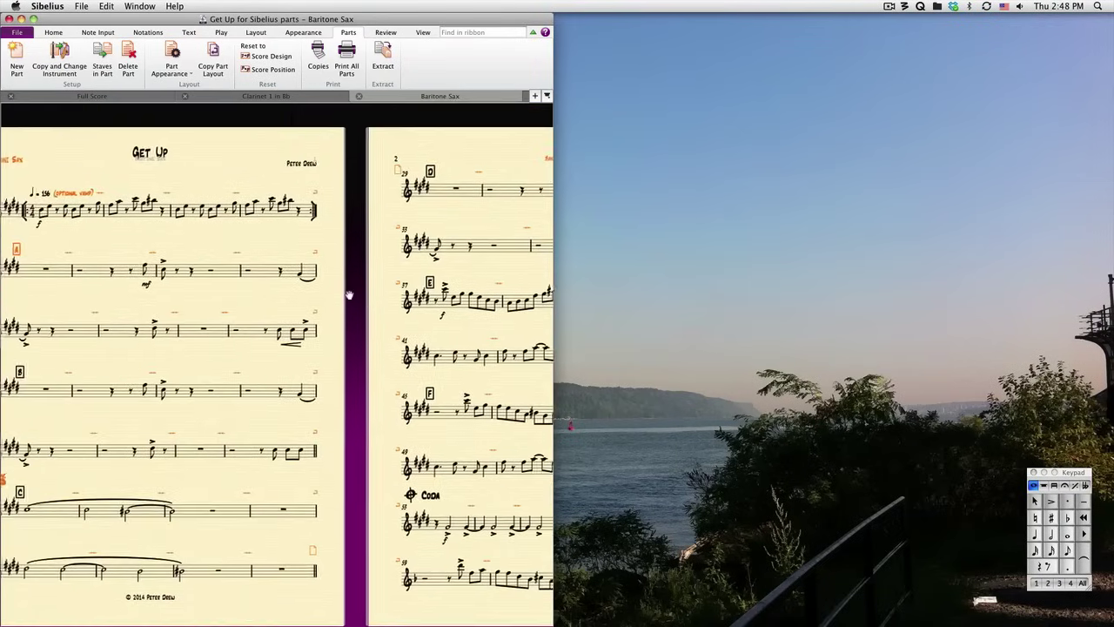
{"action": "left_click_drag", "start_coordinate": [348, 295], "coordinate": [414, 300]}
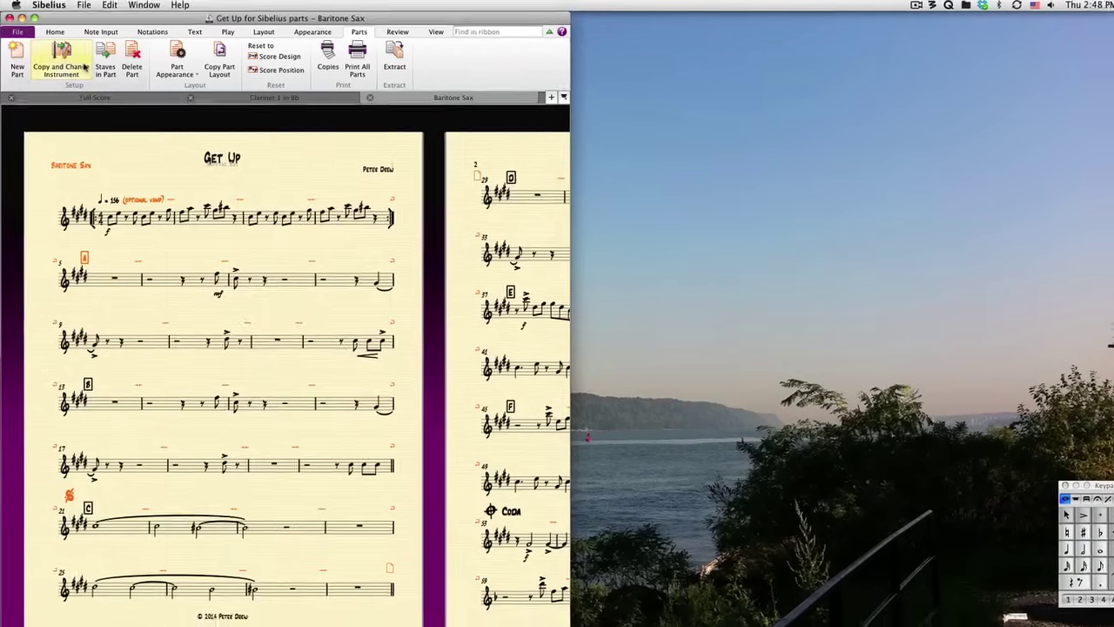
- Create a Bassoon copy of the Baritone Sax part and move it into its own window
{"action": "left_click", "coordinate": [105, 71]}
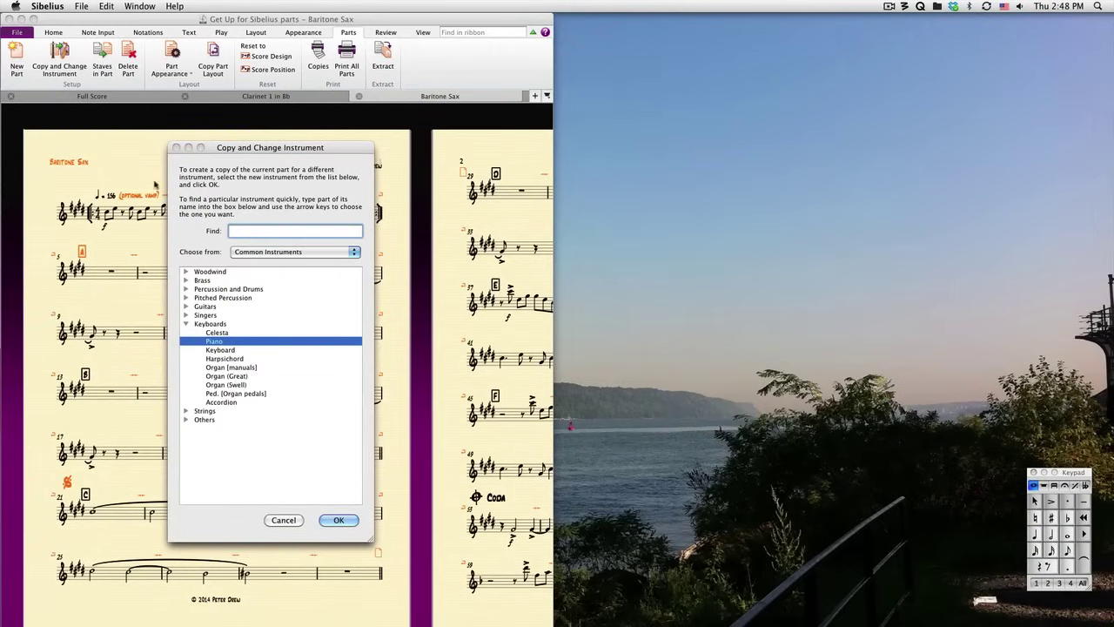
{"action": "left_click", "coordinate": [187, 272]}
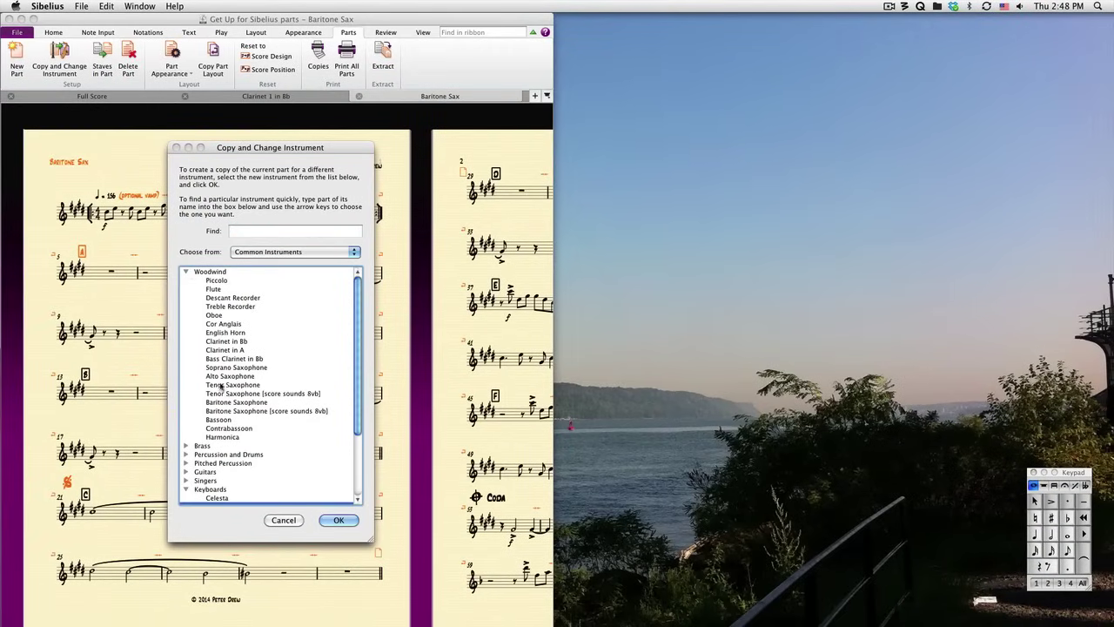
{"action": "left_click", "coordinate": [222, 422]}
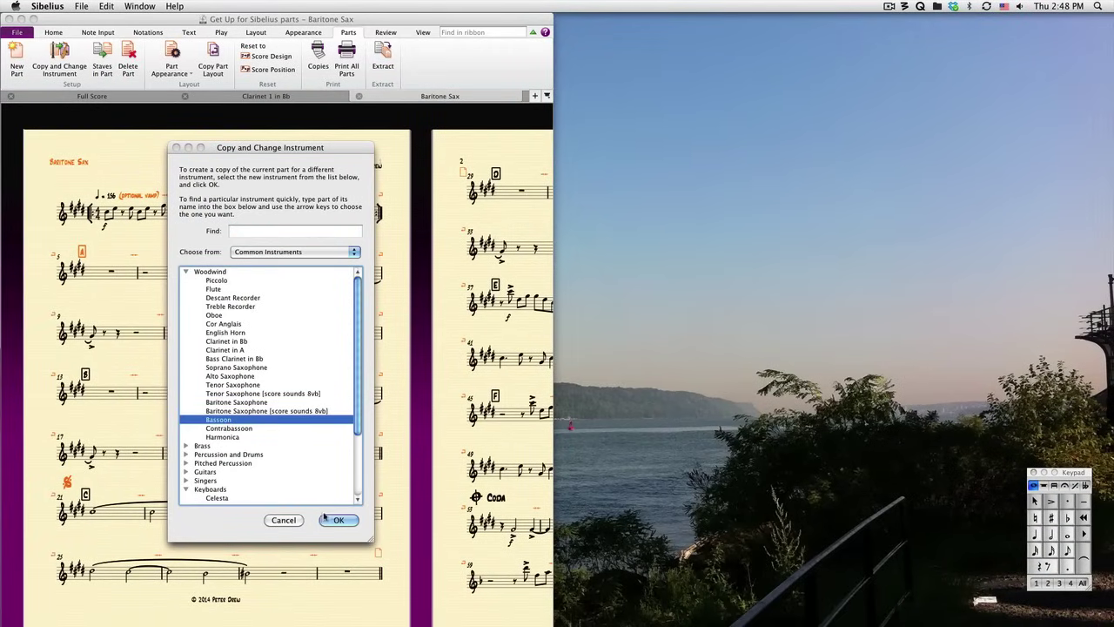
{"action": "left_click", "coordinate": [339, 521]}
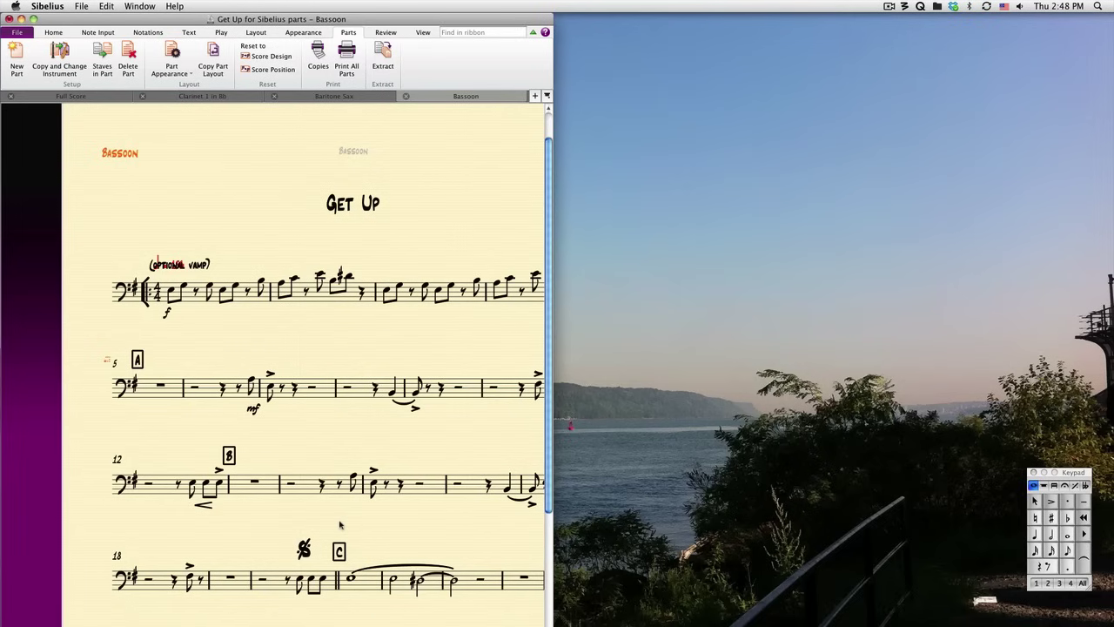
{"action": "left_click_drag", "start_coordinate": [470, 97], "coordinate": [652, 46]}
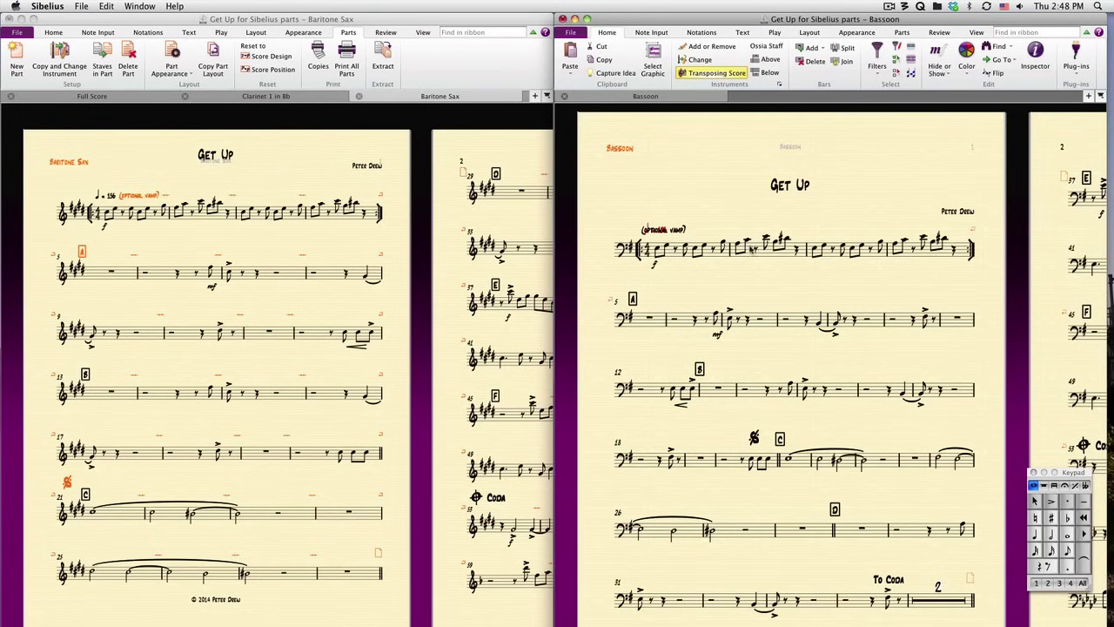
- Shift bar 2's notes up in pitch in the Bassoon part, then clear the selection
{"action": "left_click", "coordinate": [752, 250]}
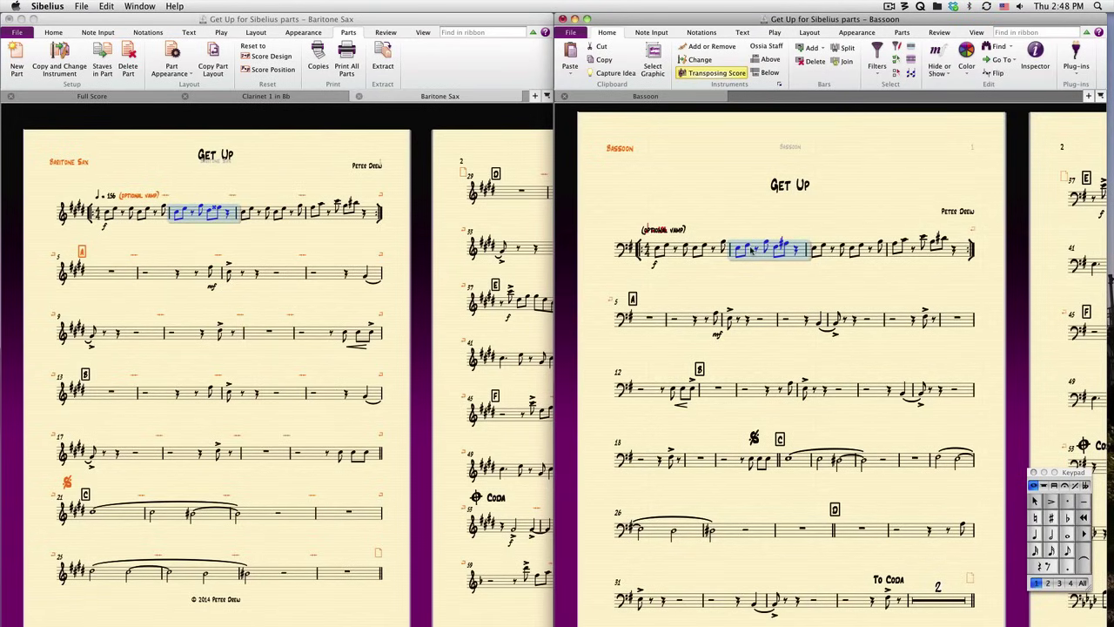
{"action": "key", "text": "Up"}
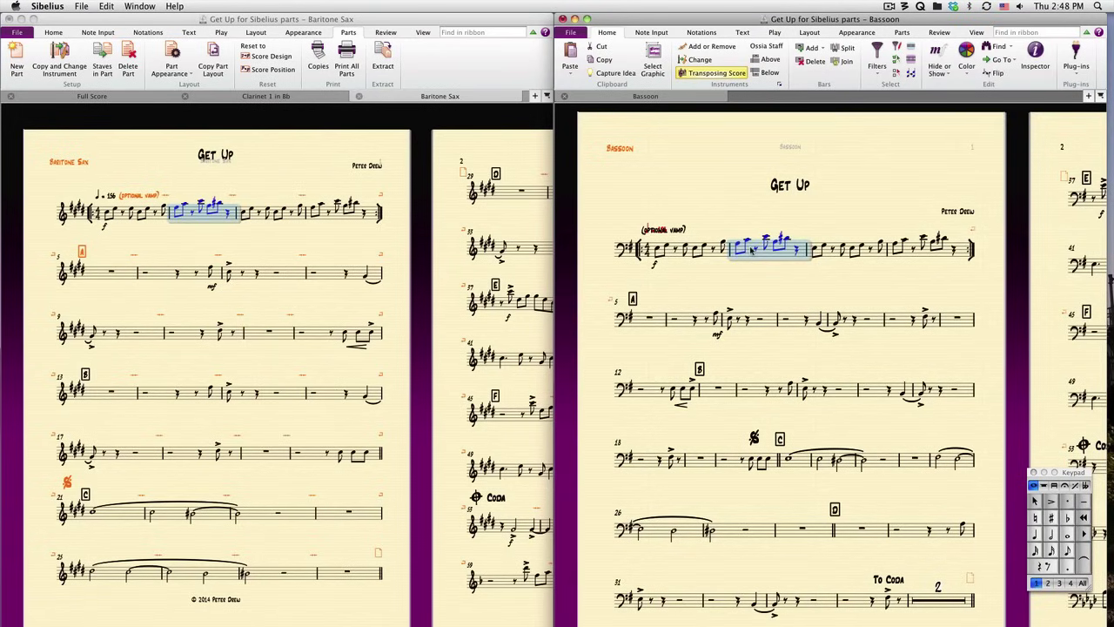
{"action": "left_click", "coordinate": [213, 65]}
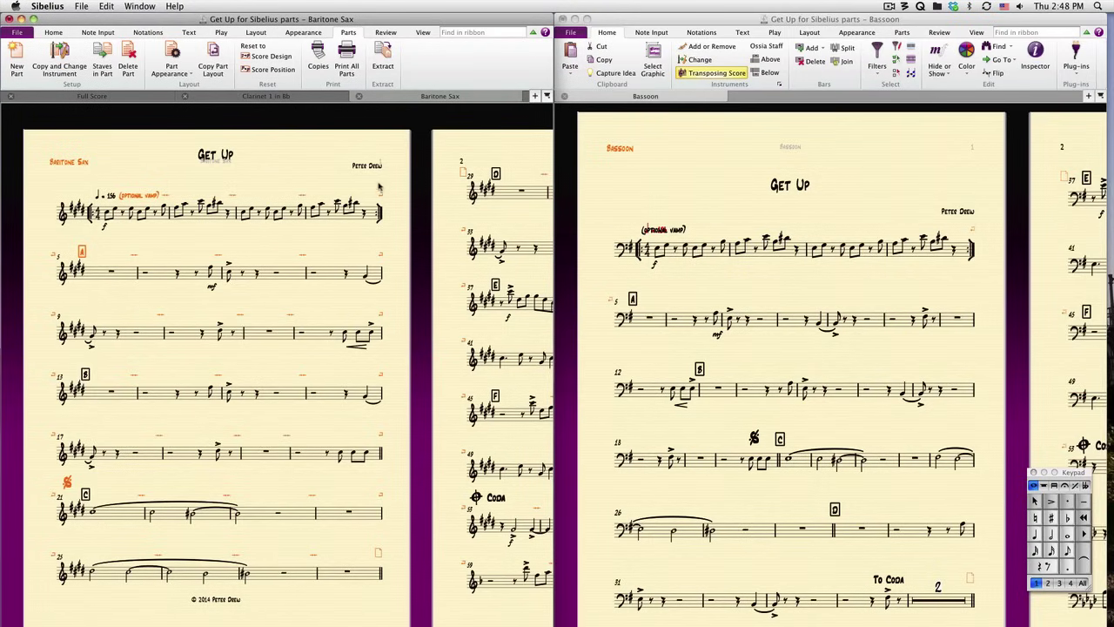
- Copy the Baritone Sax part layout onto the Bassoon part, confirming the replacement
{"action": "left_click", "coordinate": [212, 65]}
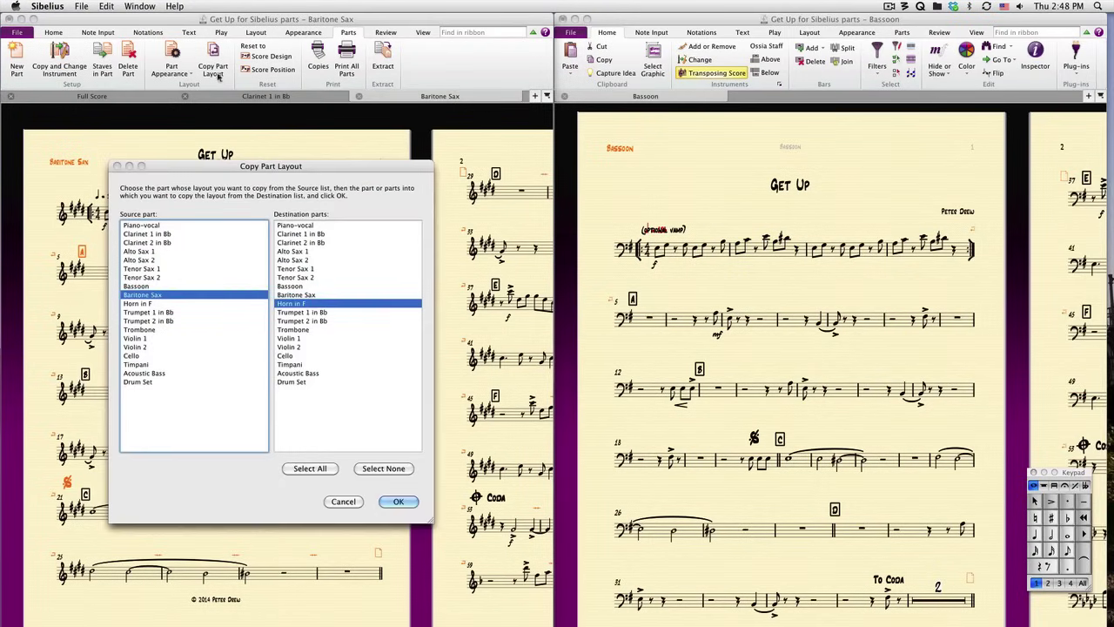
{"action": "left_click", "coordinate": [292, 287]}
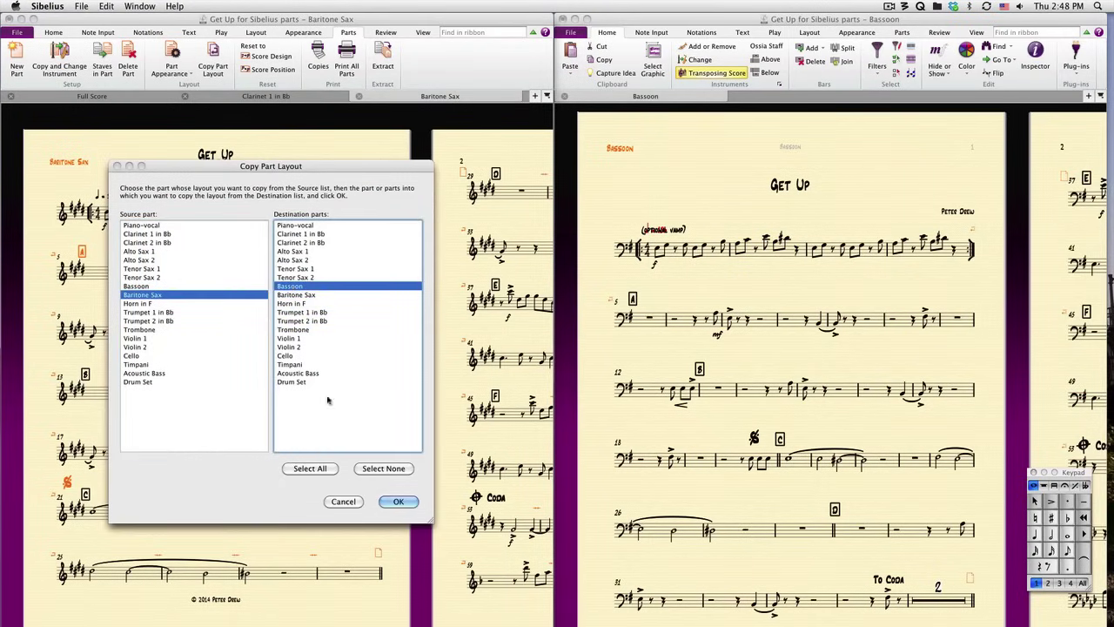
{"action": "left_click", "coordinate": [397, 501]}
{"action": "left_click", "coordinate": [363, 379]}
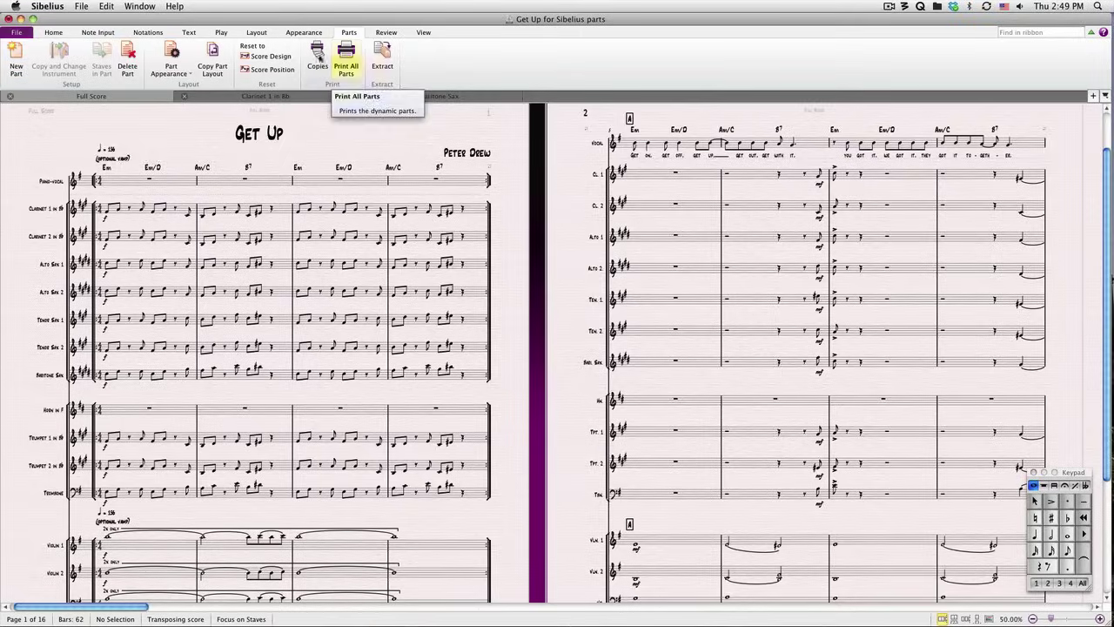
- Set printing to include parts, keep copies at 1, and select Piano-vocal through Tenor Sax 1
{"action": "left_click", "coordinate": [18, 34]}
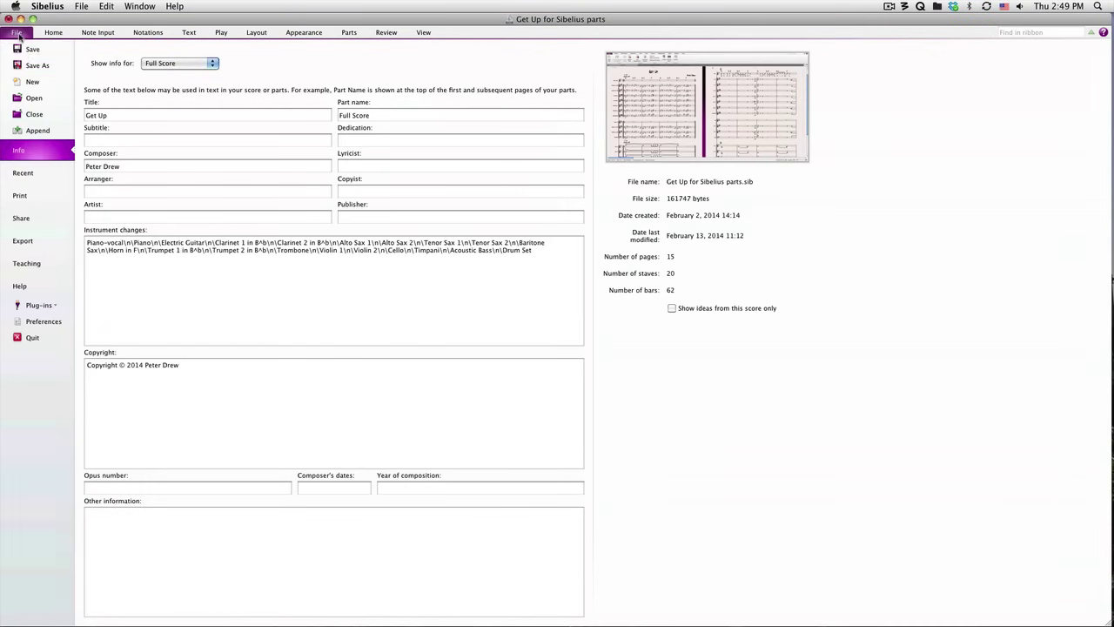
{"action": "left_click", "coordinate": [30, 195]}
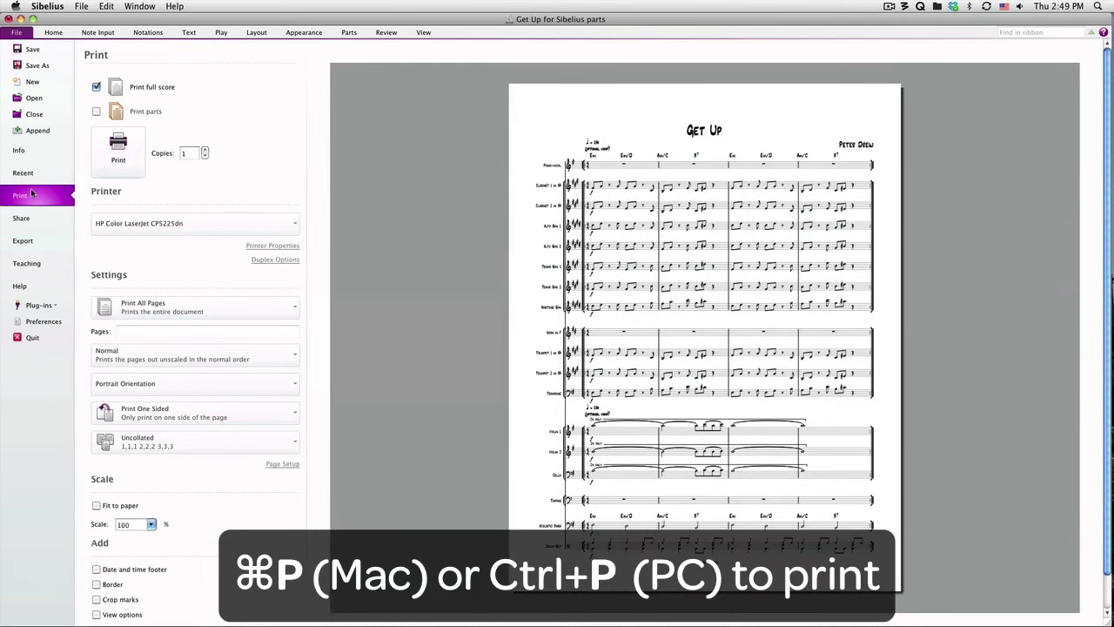
{"action": "left_click", "coordinate": [96, 111]}
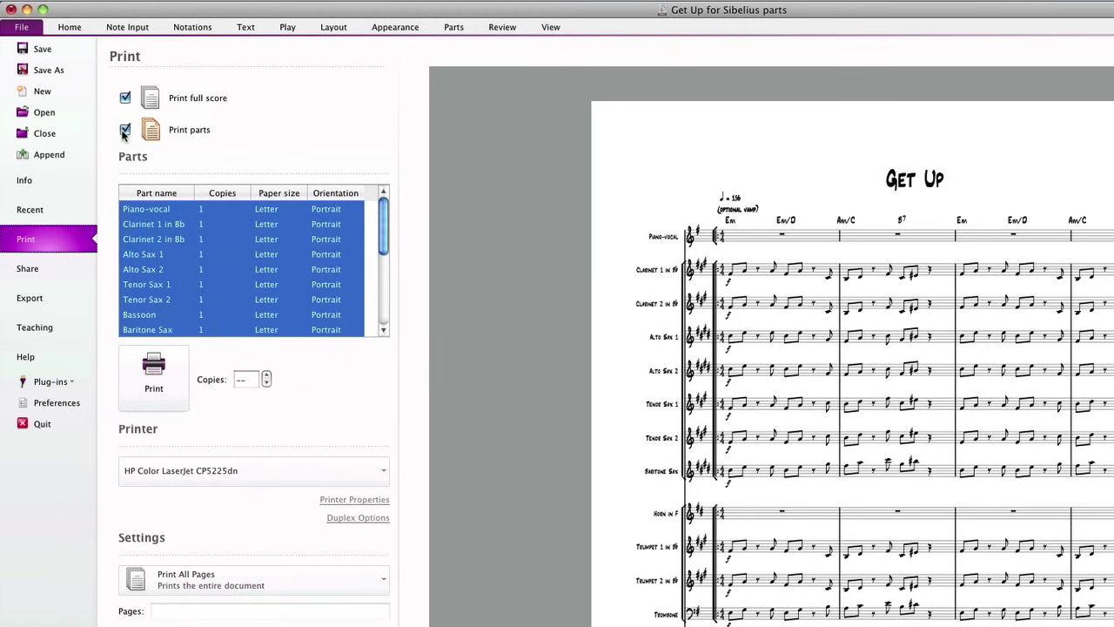
{"action": "double_click", "coordinate": [202, 209]}
{"action": "left_click", "coordinate": [248, 205]}
{"action": "left_click", "coordinate": [247, 206]}
{"action": "left_click", "coordinate": [248, 206]}
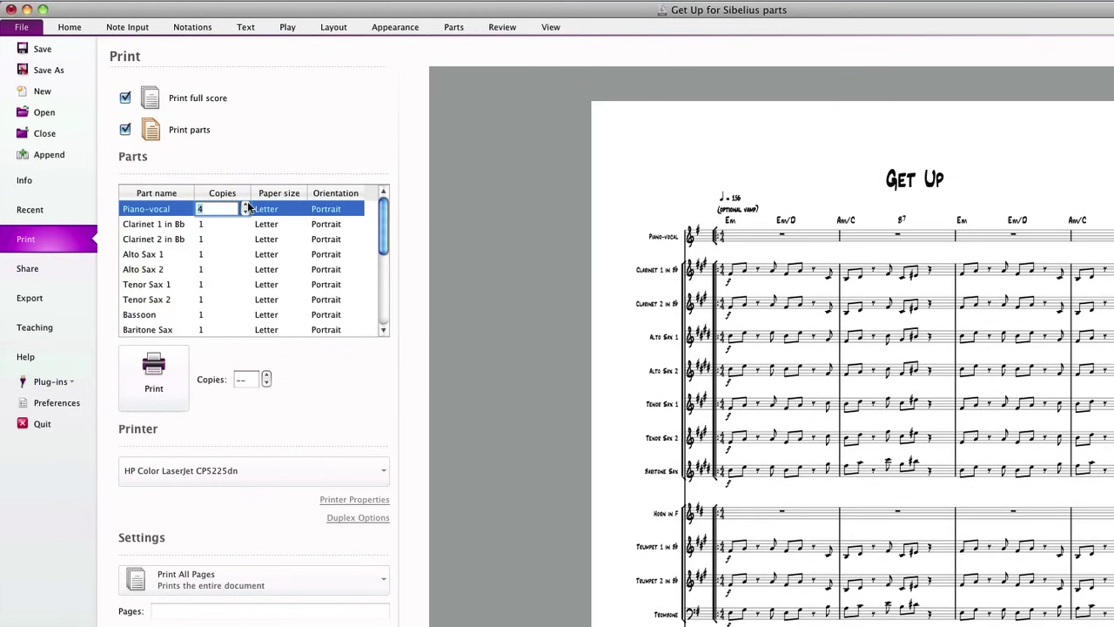
{"action": "key", "text": "Escape"}
{"action": "left_click_drag", "start_coordinate": [236, 221], "coordinate": [223, 279]}
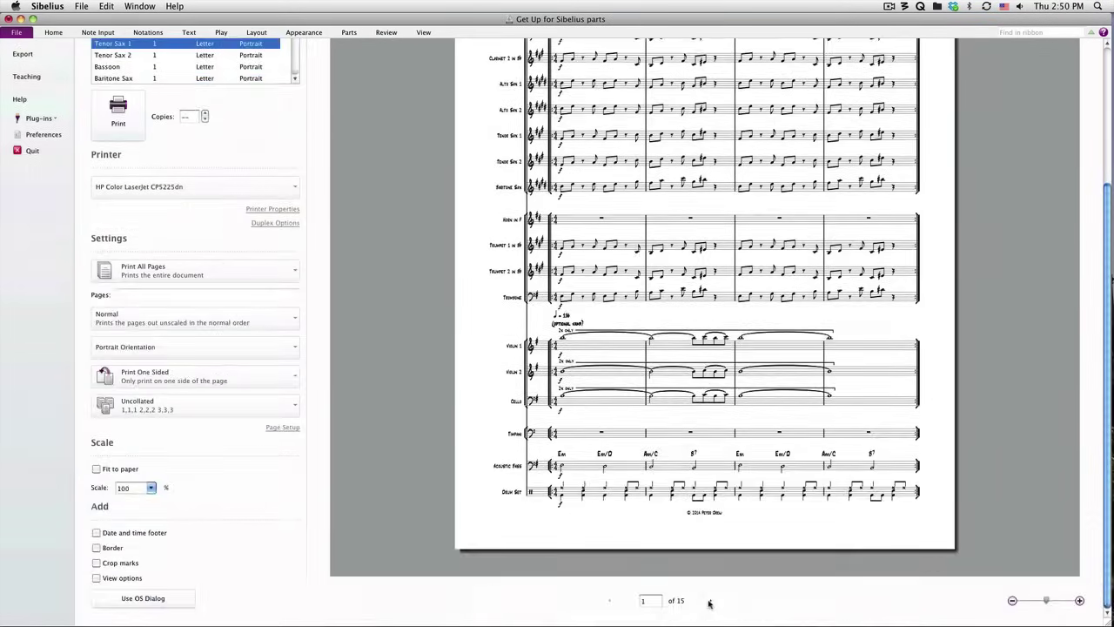
- Page forward through the print preview, then step back four pages
{"action": "left_click", "coordinate": [709, 602]}
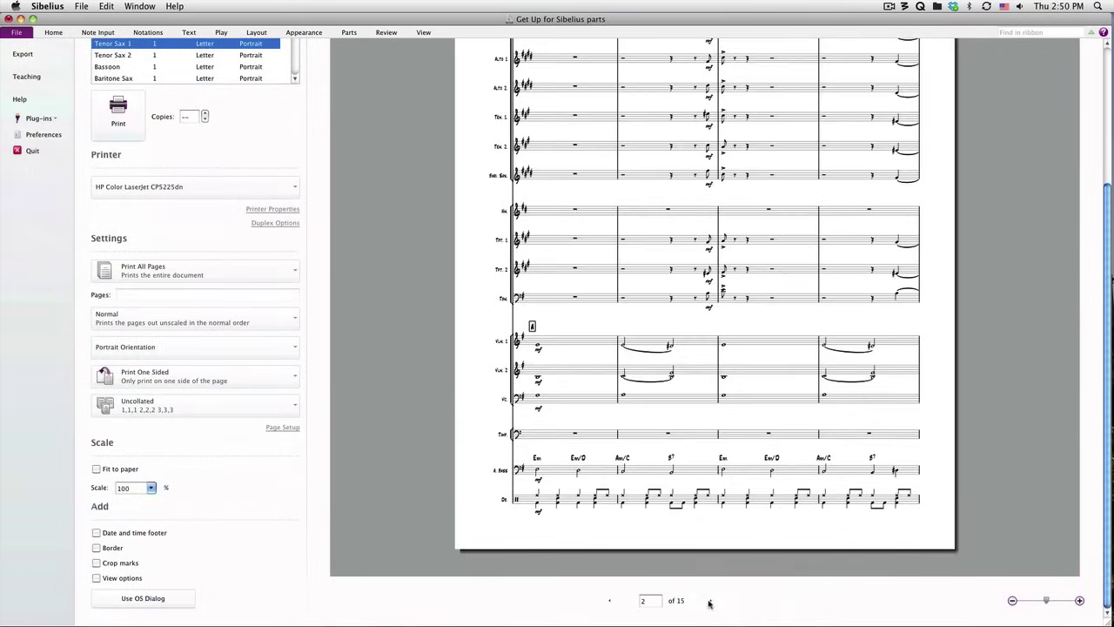
{"action": "left_click", "coordinate": [710, 602]}
{"action": "left_click", "coordinate": [709, 602]}
{"action": "left_click", "coordinate": [709, 601]}
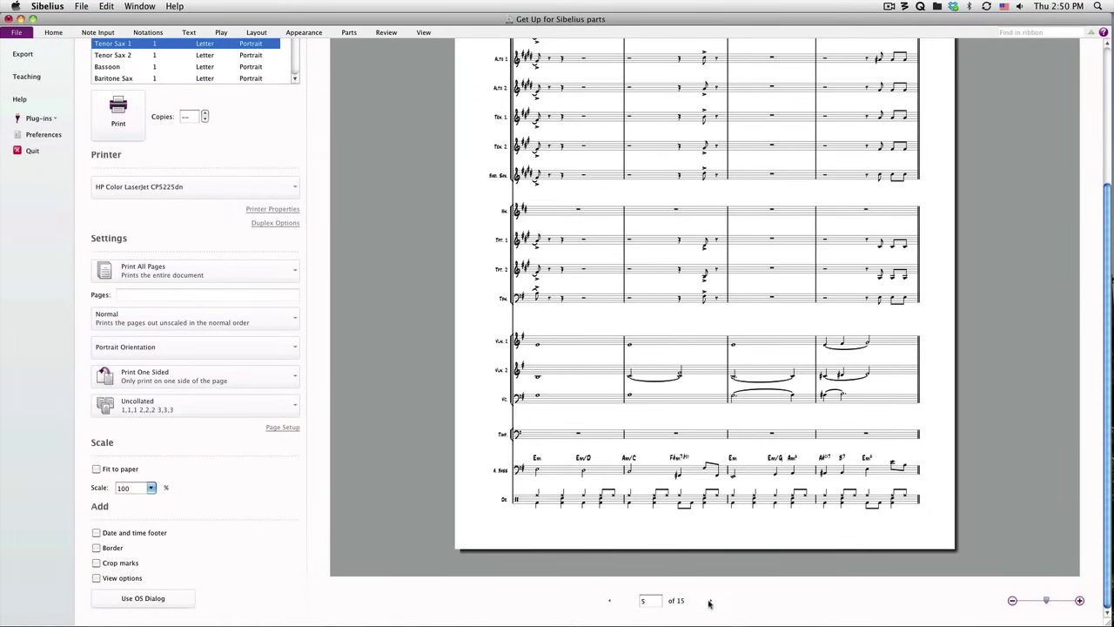
{"action": "left_click", "coordinate": [710, 601]}
{"action": "left_click", "coordinate": [710, 602]}
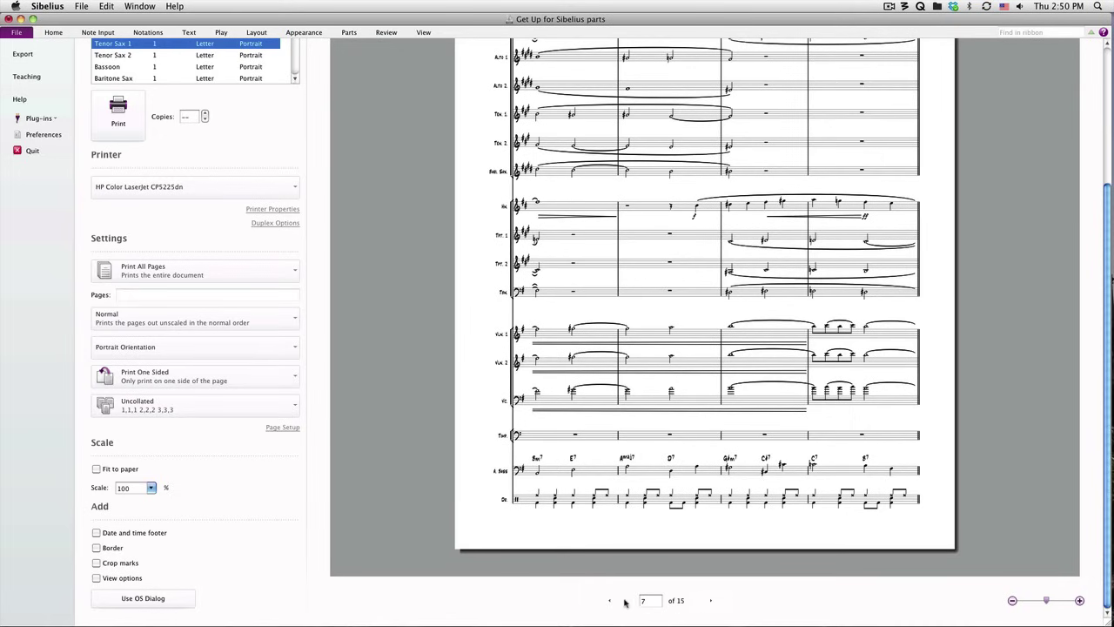
{"action": "left_click", "coordinate": [607, 602]}
{"action": "left_click", "coordinate": [607, 601]}
{"action": "left_click", "coordinate": [606, 602]}
{"action": "left_click", "coordinate": [607, 601]}
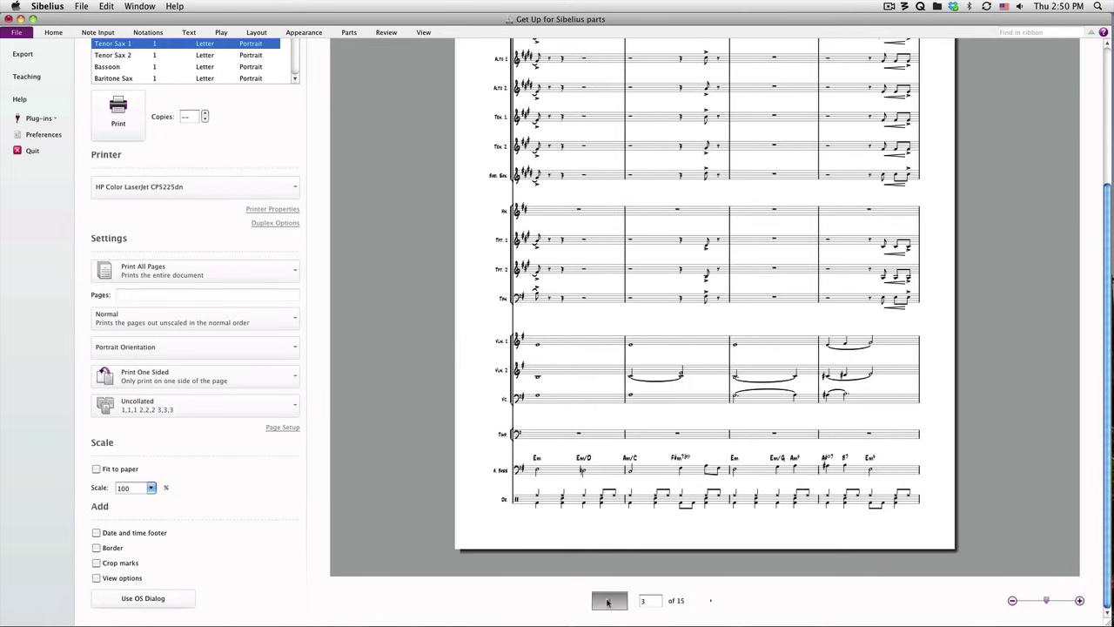
{"action": "left_click", "coordinate": [607, 602]}
{"action": "left_click", "coordinate": [607, 601]}
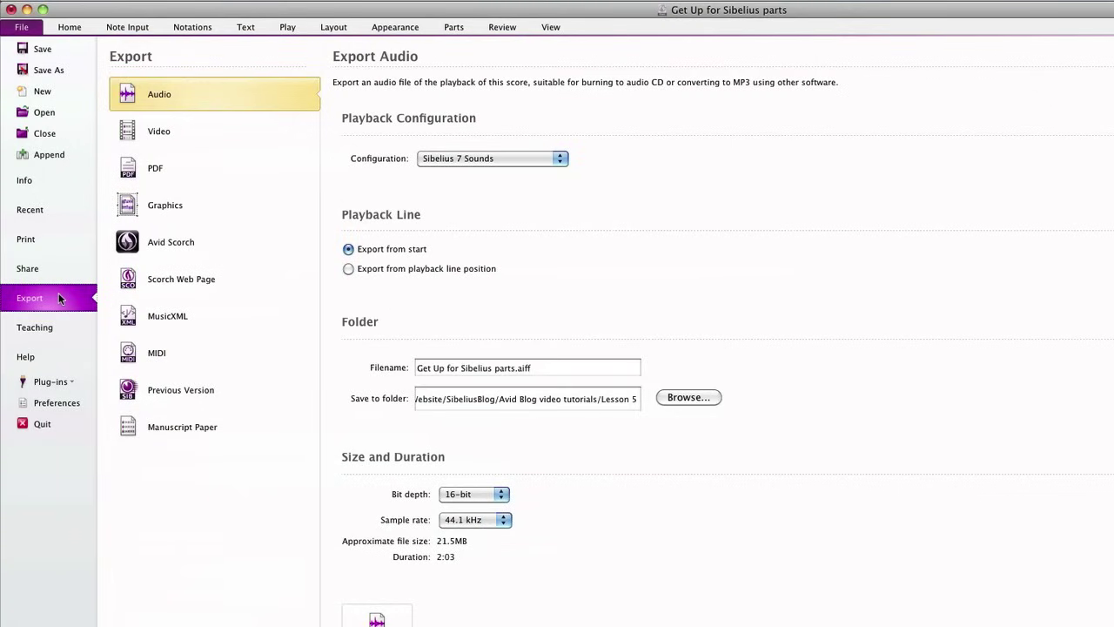
- Export PDFs as separate files for Clarinet 1, Alto Sax 1, Tenor Sax 1, Trumpet 1; view Audio settings
{"action": "left_click", "coordinate": [167, 180]}
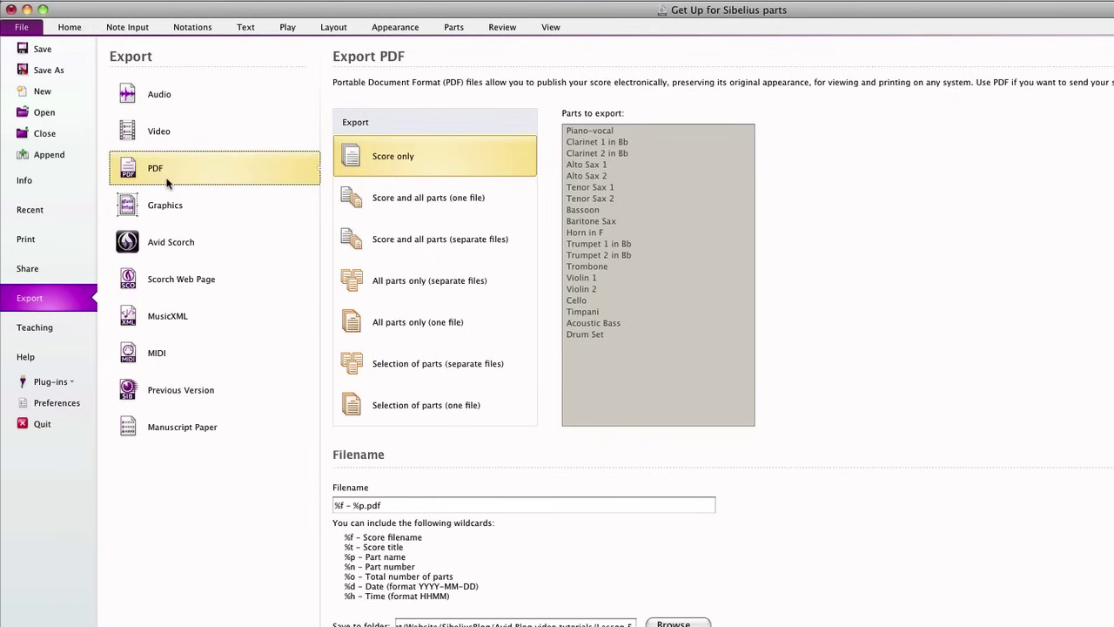
{"action": "left_click", "coordinate": [440, 200]}
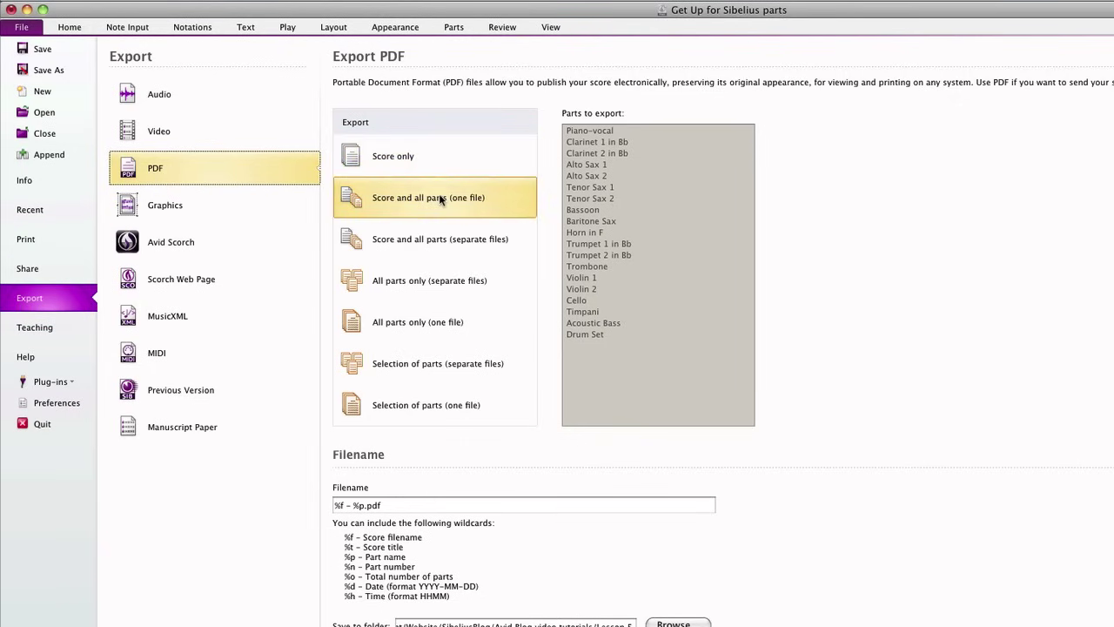
{"action": "left_click", "coordinate": [434, 373]}
{"action": "left_click", "coordinate": [625, 143]}
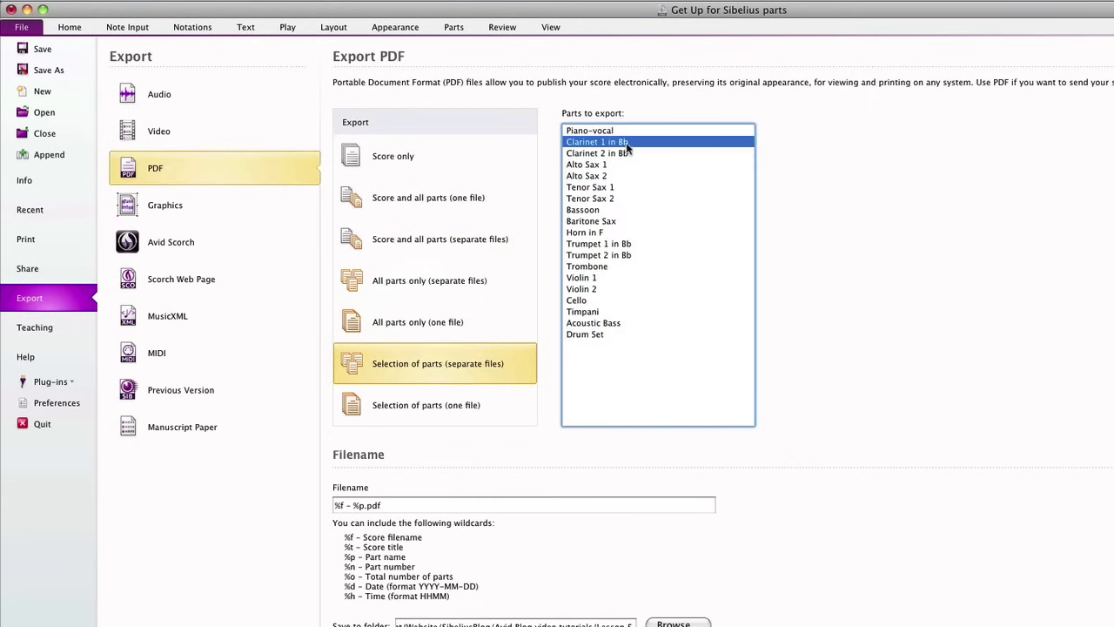
{"action": "left_click", "coordinate": [620, 165], "text": "super"}
{"action": "left_click", "coordinate": [616, 187], "text": "super"}
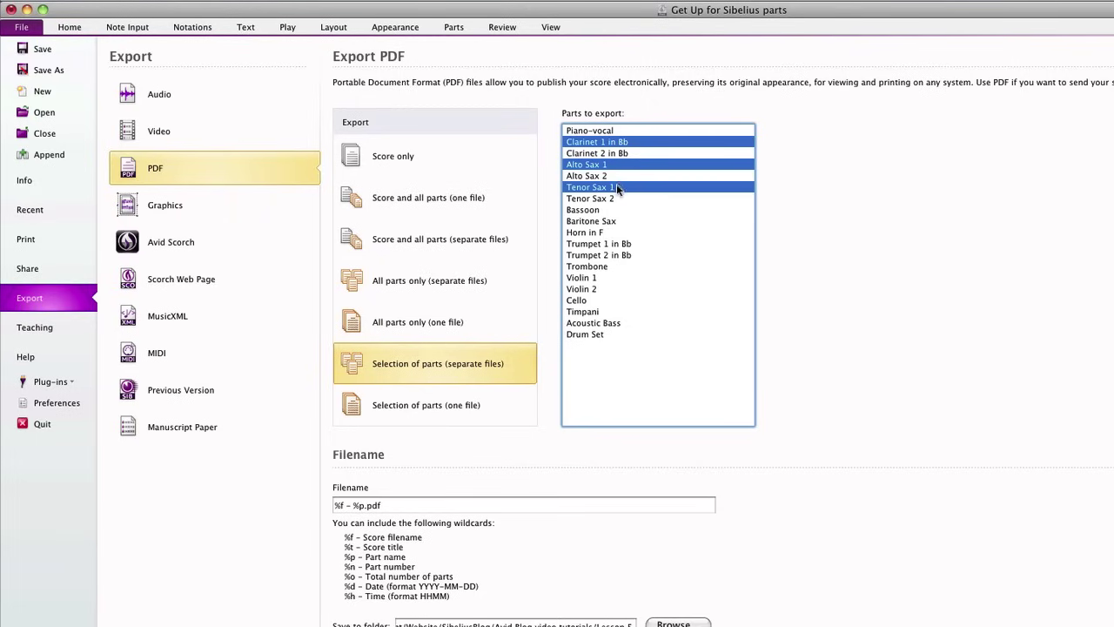
{"action": "left_click", "coordinate": [613, 243], "text": "super"}
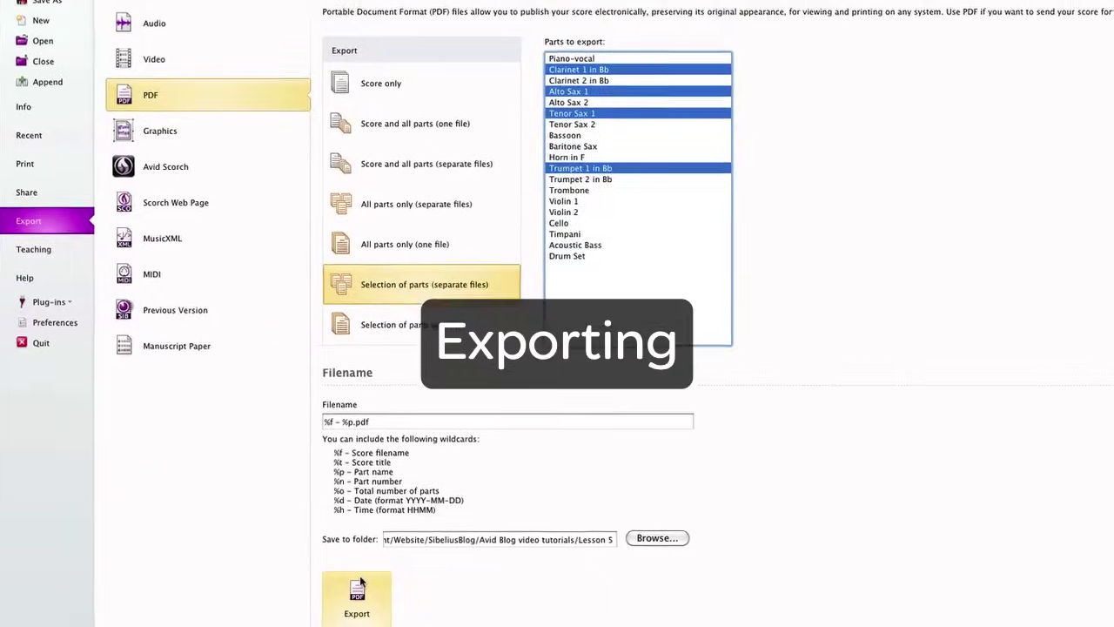
{"action": "left_click", "coordinate": [237, 22]}
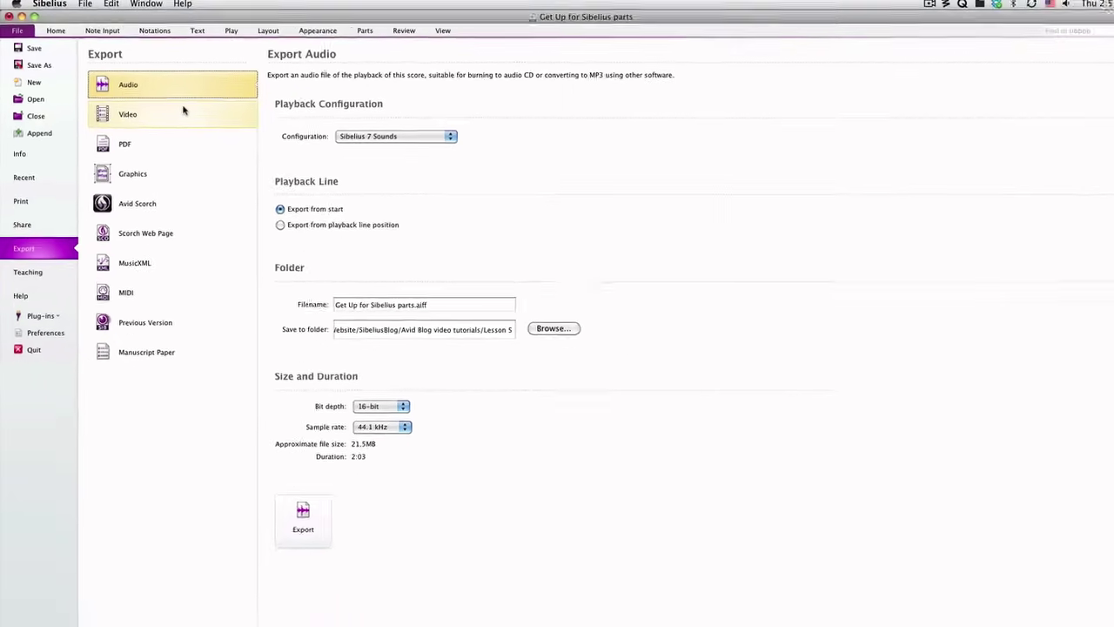
- View the Video export settings, then the Graphics export settings (TIFF, 600 dpi)
{"action": "left_click", "coordinate": [175, 107]}
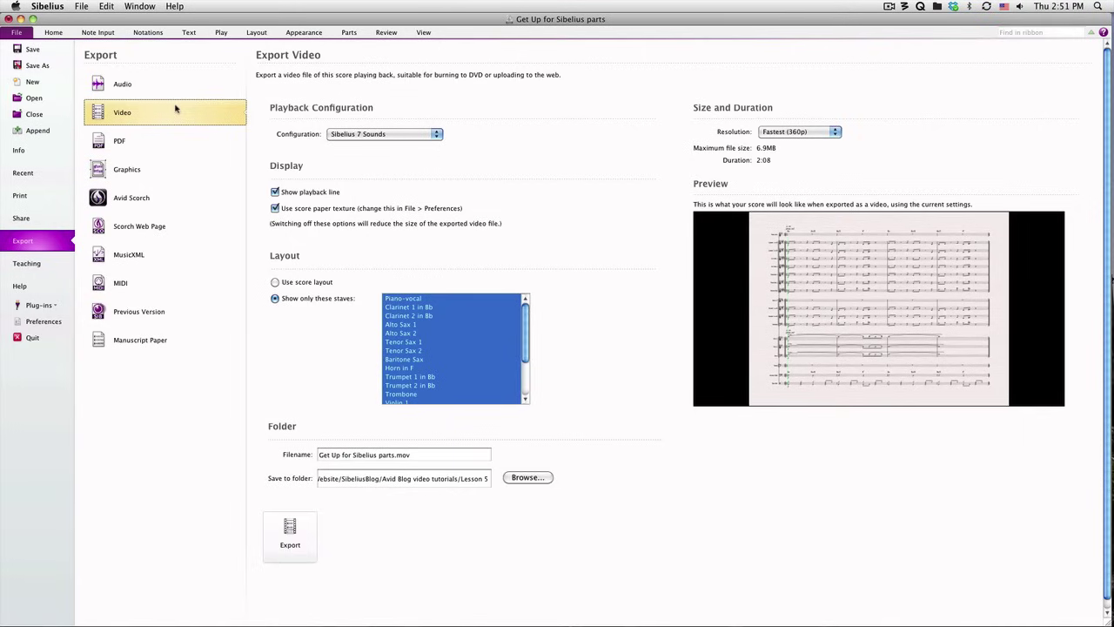
{"action": "left_click", "coordinate": [162, 172]}
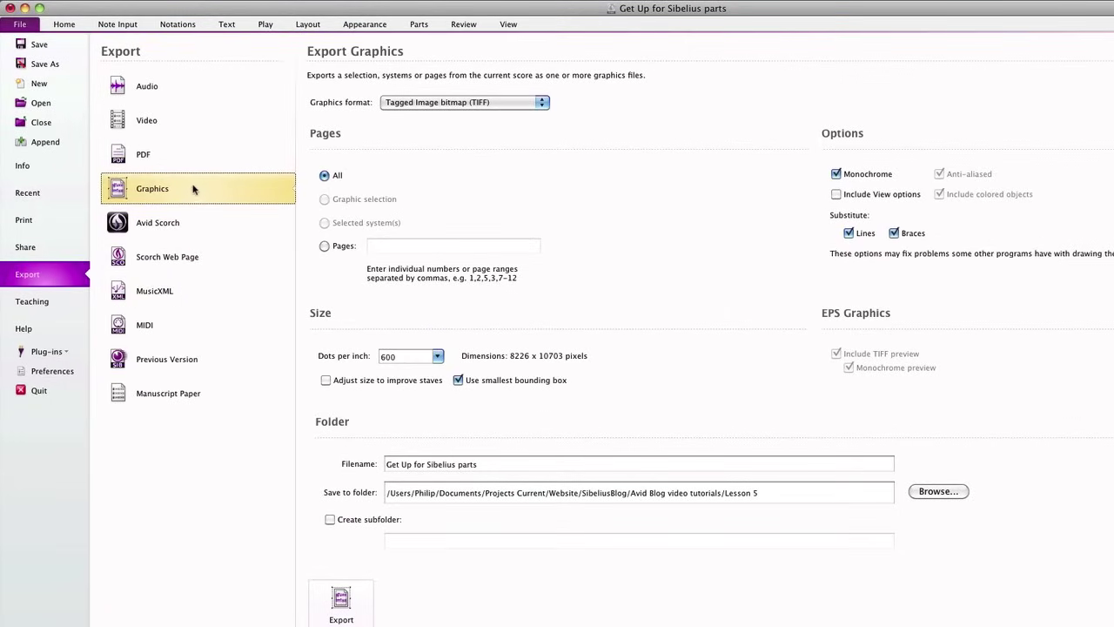
- Select bars 1–2 of both clarinets and check the export options before returning to the score
{"action": "left_click", "coordinate": [65, 24]}
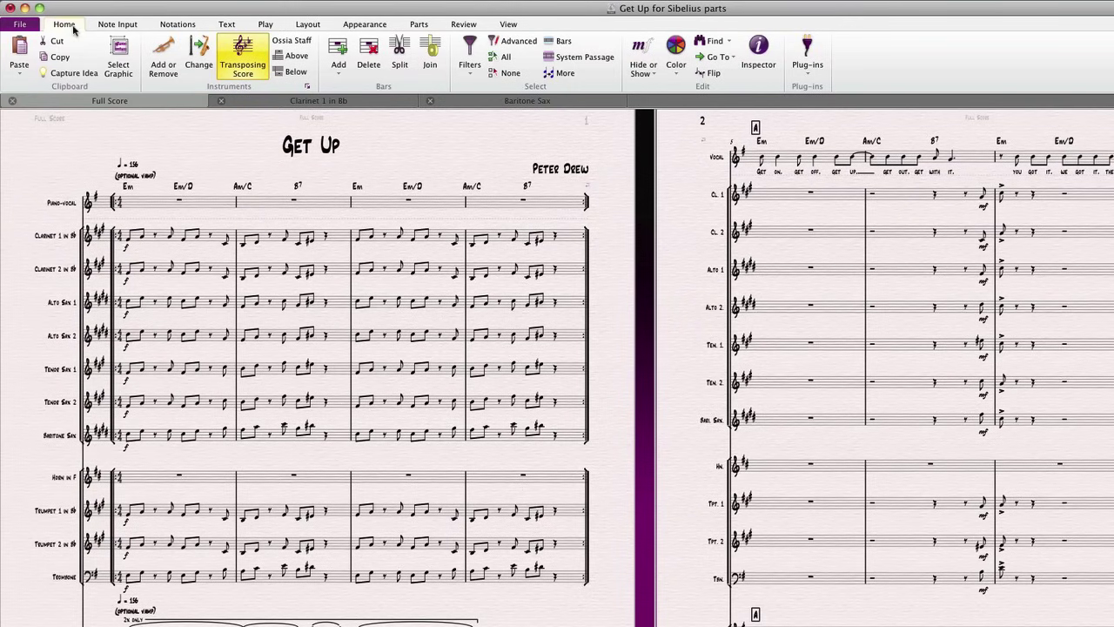
{"action": "left_click", "coordinate": [166, 235]}
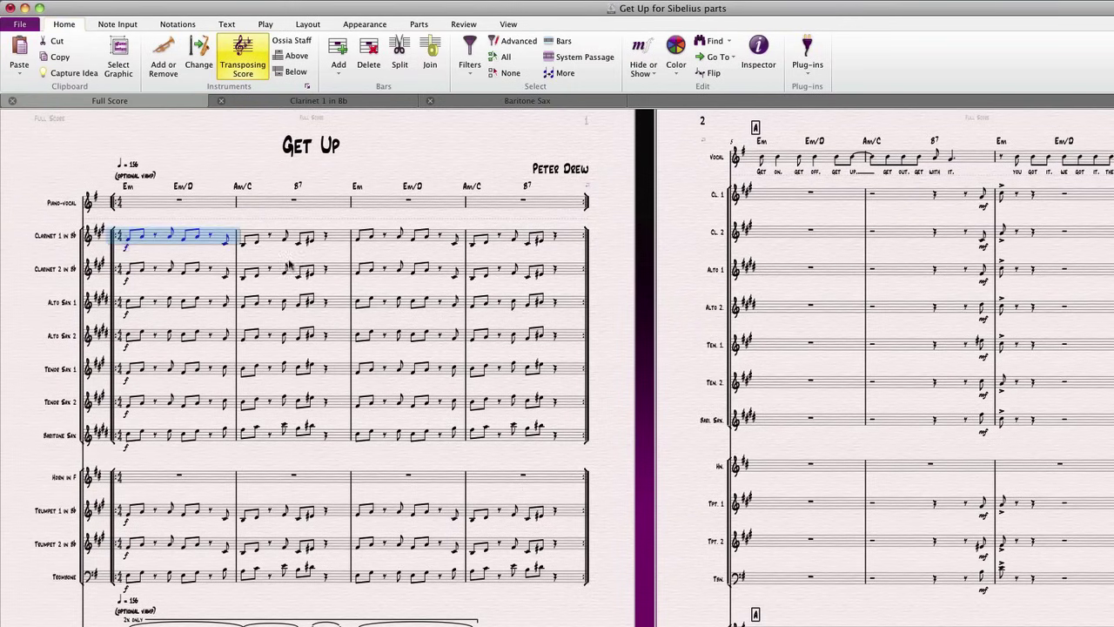
{"action": "left_click", "coordinate": [340, 270], "text": "shift"}
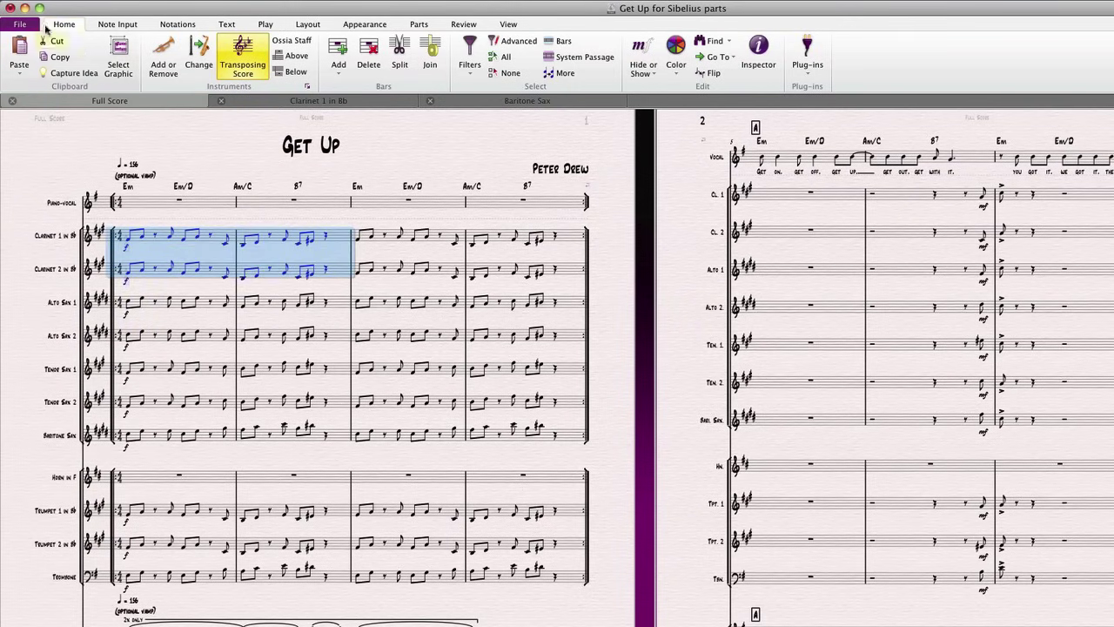
{"action": "left_click", "coordinate": [19, 24]}
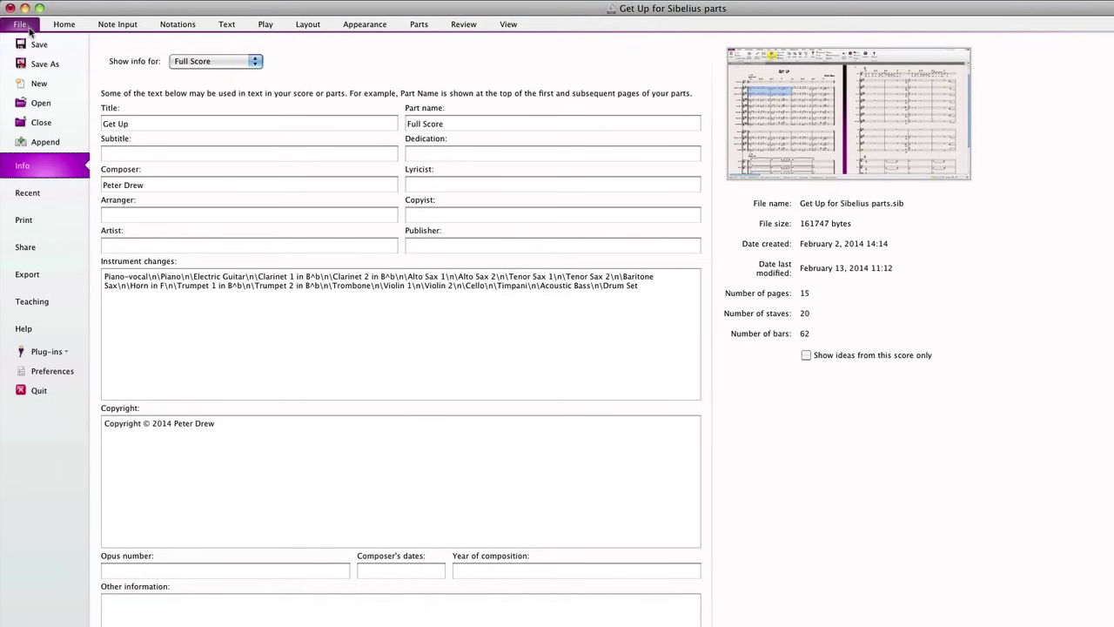
{"action": "left_click", "coordinate": [34, 274]}
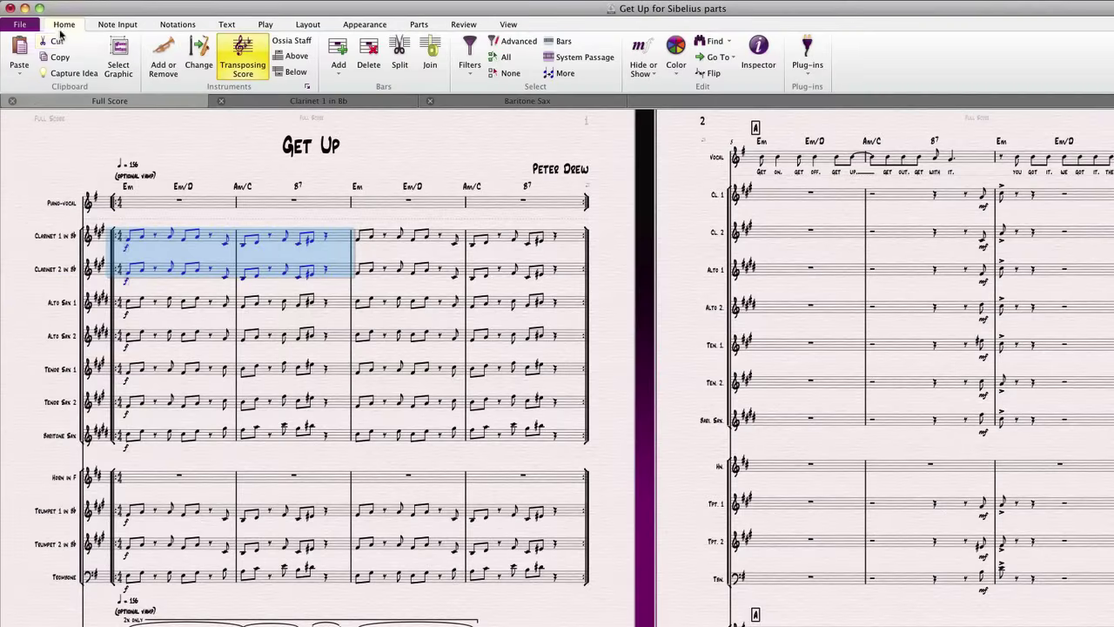
{"action": "key", "text": "Escape"}
- Copy the title and opening staves at page 1's top-left as a graphic
{"action": "left_click", "coordinate": [109, 79]}
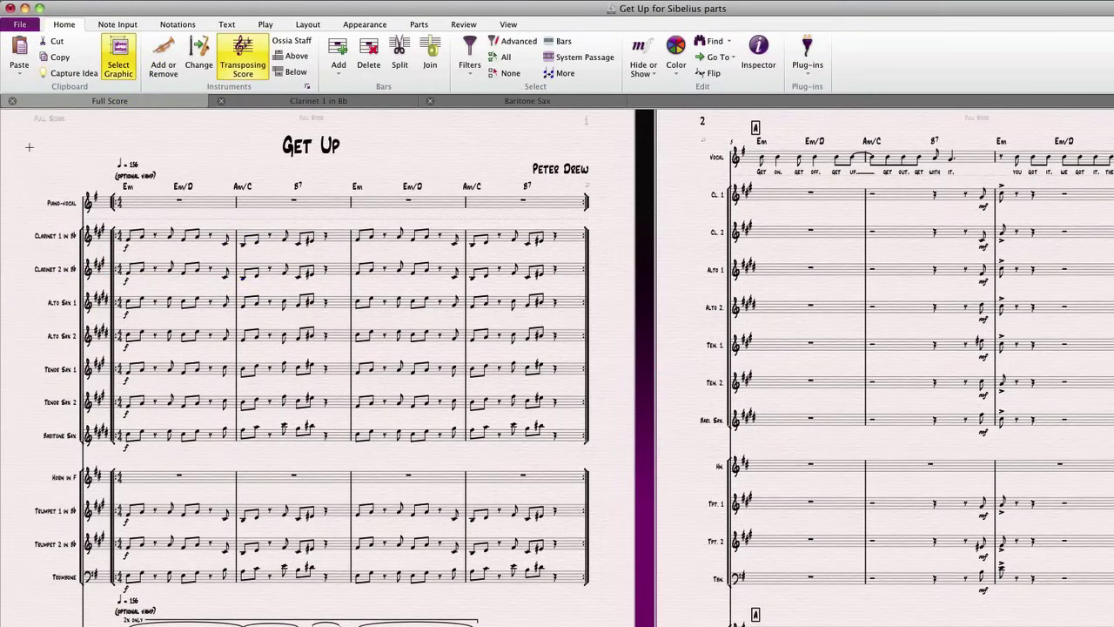
{"action": "left_click_drag", "start_coordinate": [29, 148], "coordinate": [210, 283]}
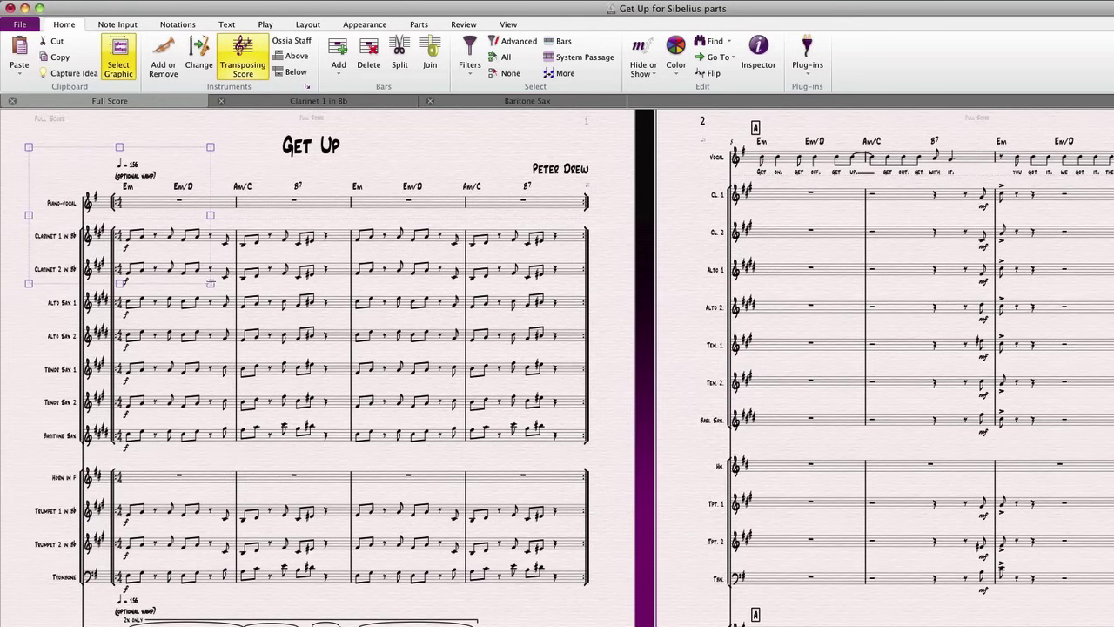
{"action": "left_click", "coordinate": [60, 57]}
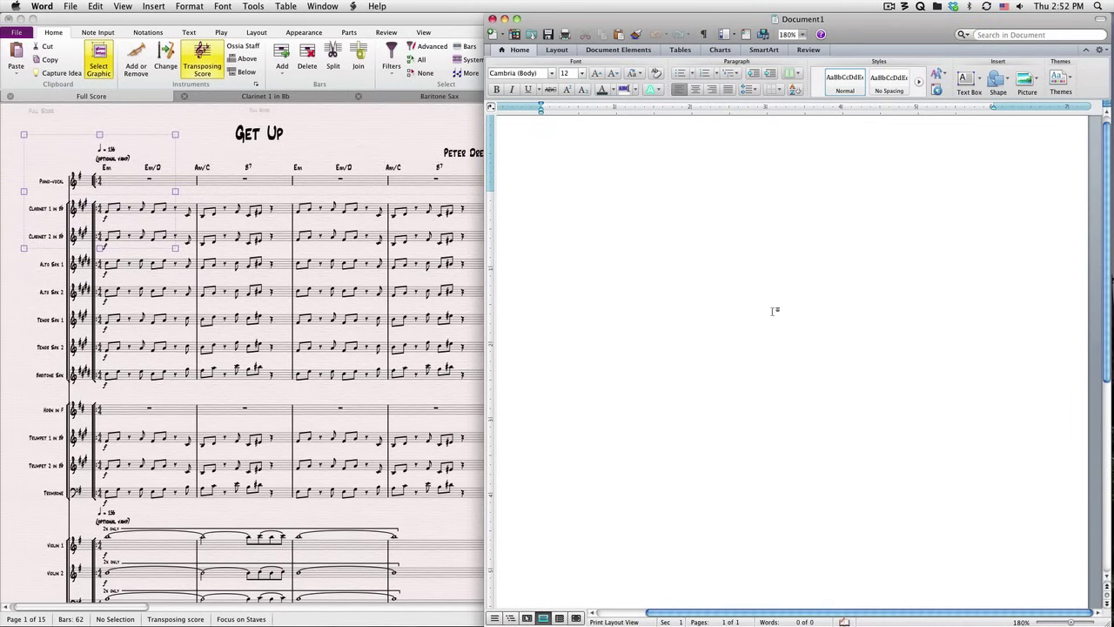
- Paste the copied score graphic into the blank Word document with Cmd+V
{"action": "key", "text": "super+v"}
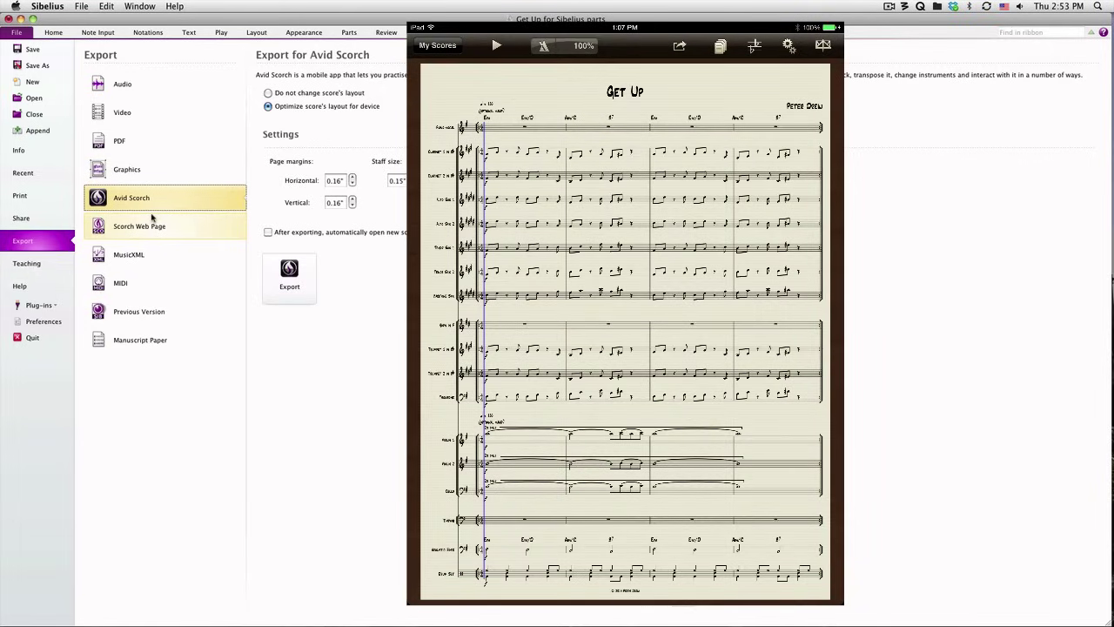
- Export the score as a Scorch web page at 600 × 776 pixels with the 1 system template
{"action": "left_click", "coordinate": [152, 225]}
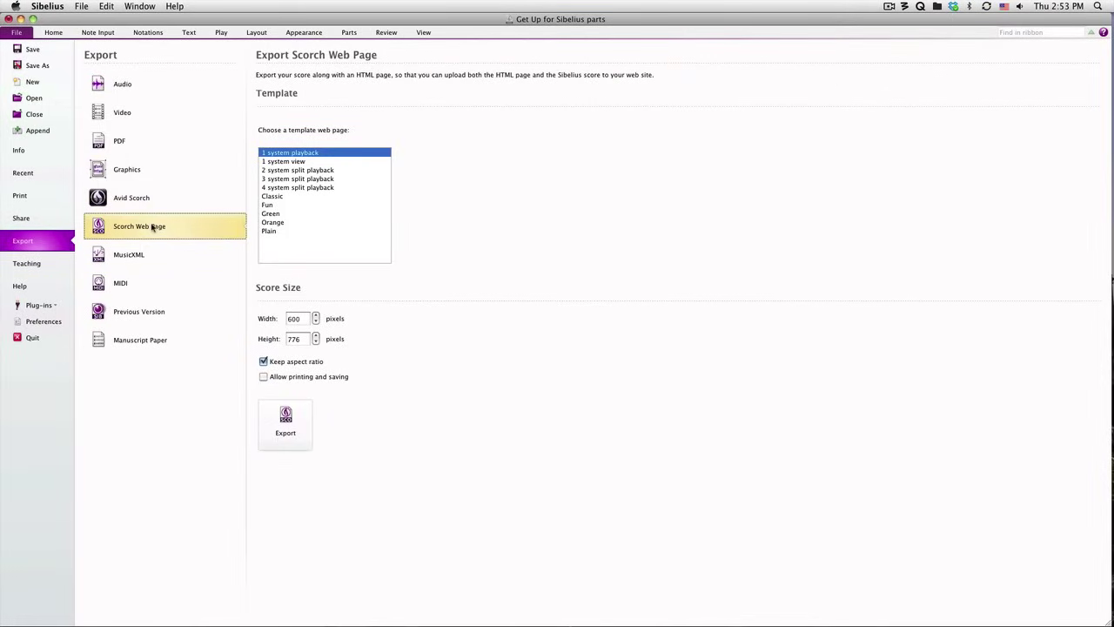
{"action": "key", "text": "super+Tab"}
{"action": "key", "text": "super+Tab"}
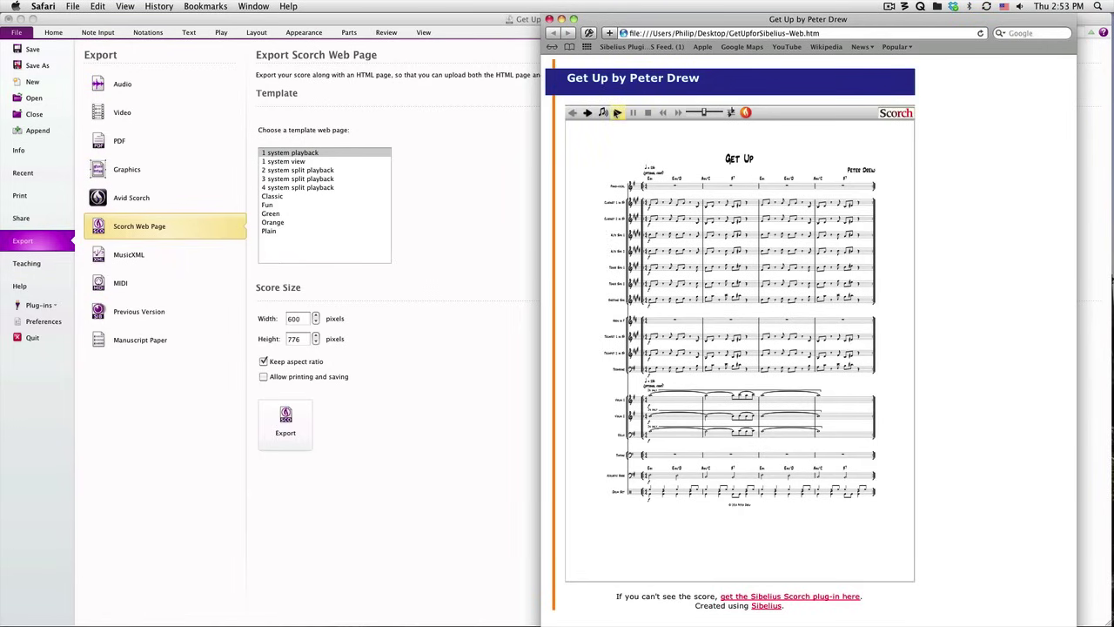
- Play the Get Up web score in Safari, then stop playback
{"action": "left_click", "coordinate": [617, 113]}
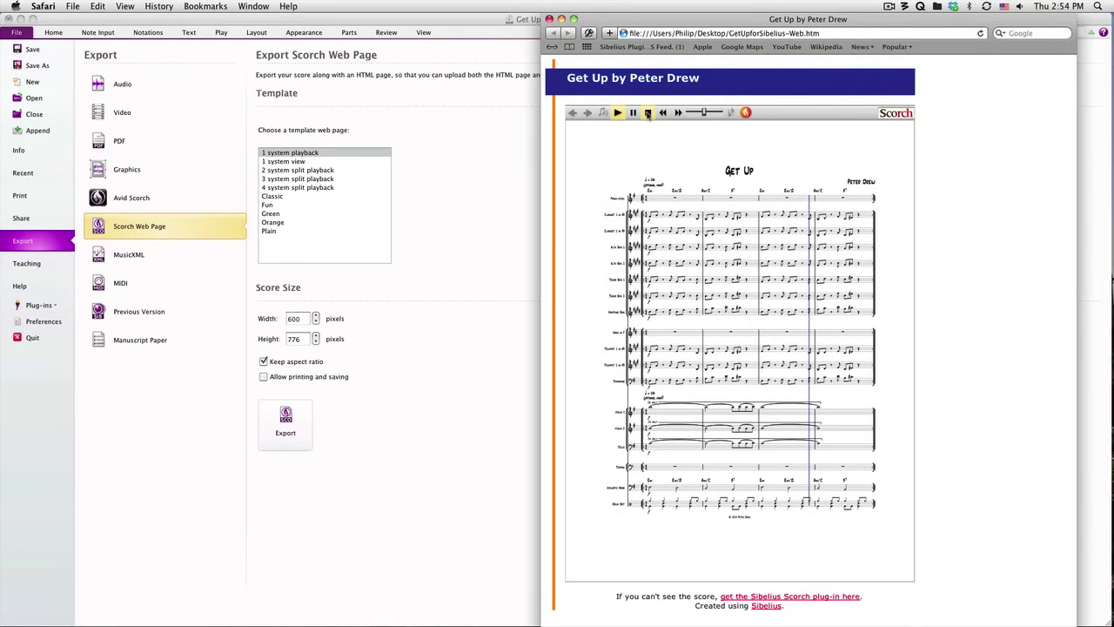
{"action": "left_click", "coordinate": [648, 112]}
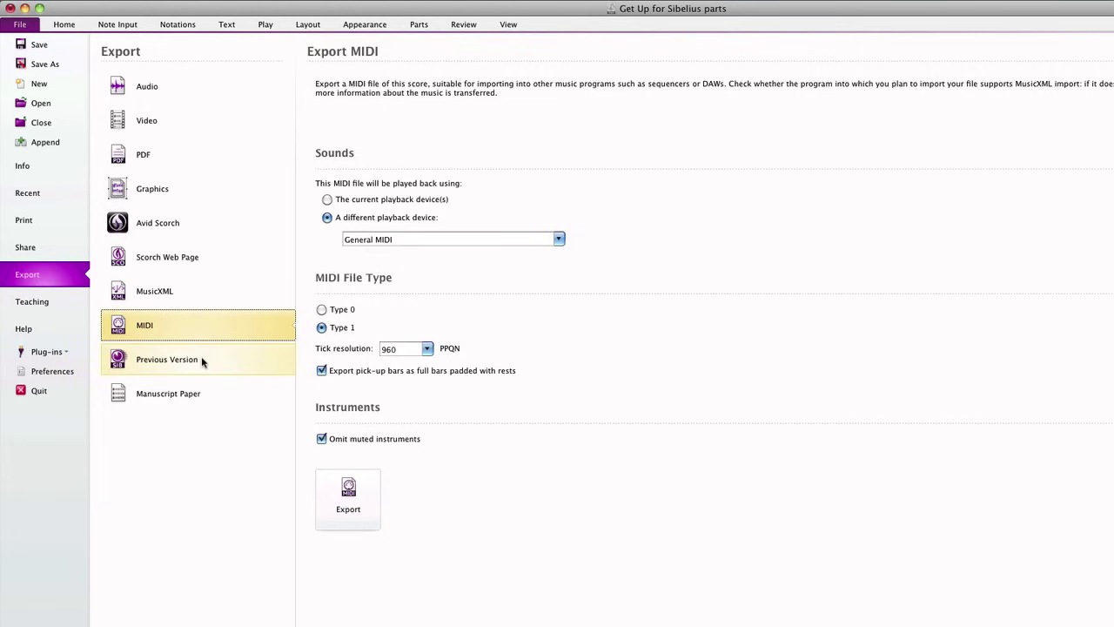
- Show the Export to Previous Version options, with Sibelius 7 as the file type
{"action": "left_click", "coordinate": [201, 360]}
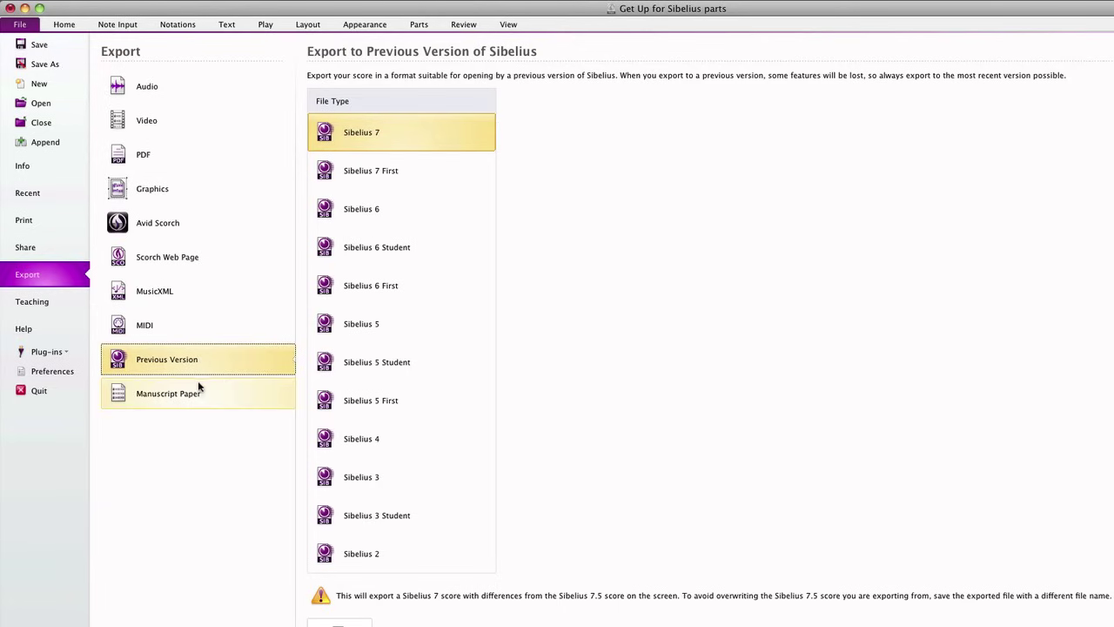
- Preview the big band manuscript paper template, then bring up the Send Using Email page
{"action": "left_click", "coordinate": [197, 383]}
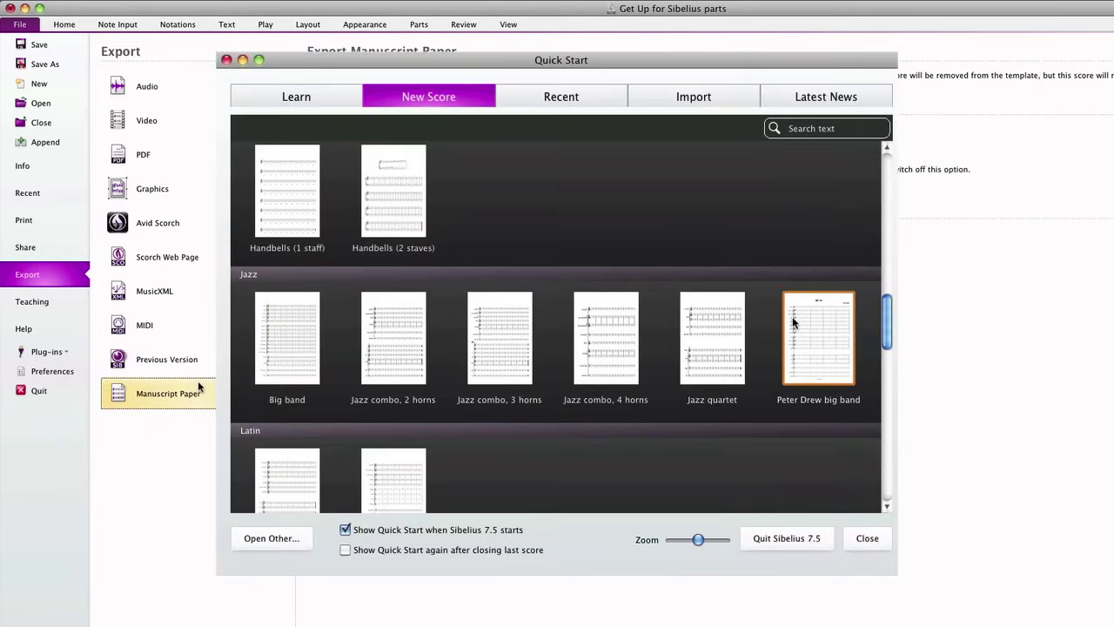
{"action": "double_click", "coordinate": [792, 322]}
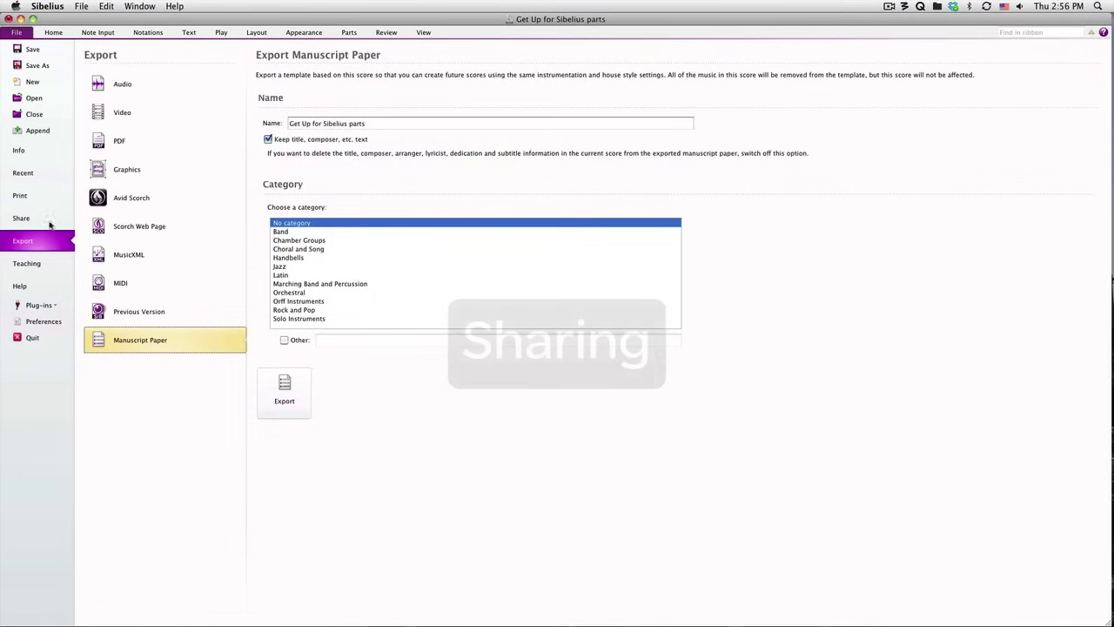
{"action": "left_click", "coordinate": [43, 243]}
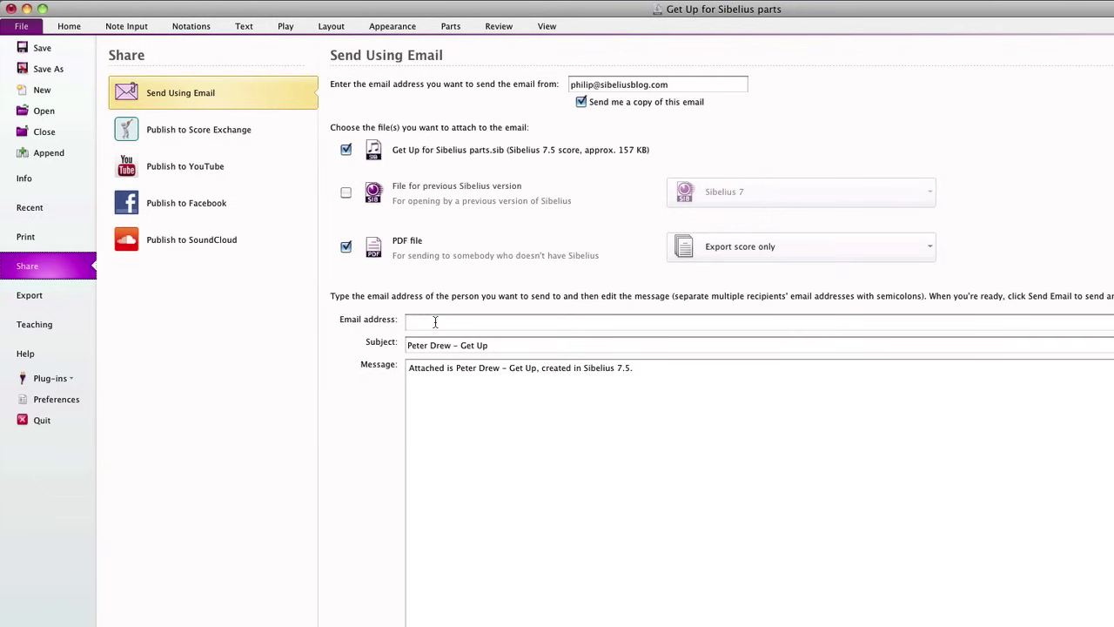
- Enter the recipient's e-mail address and the message 'Great chart', then switch to Score Exchange
{"action": "left_click", "coordinate": [435, 322]}
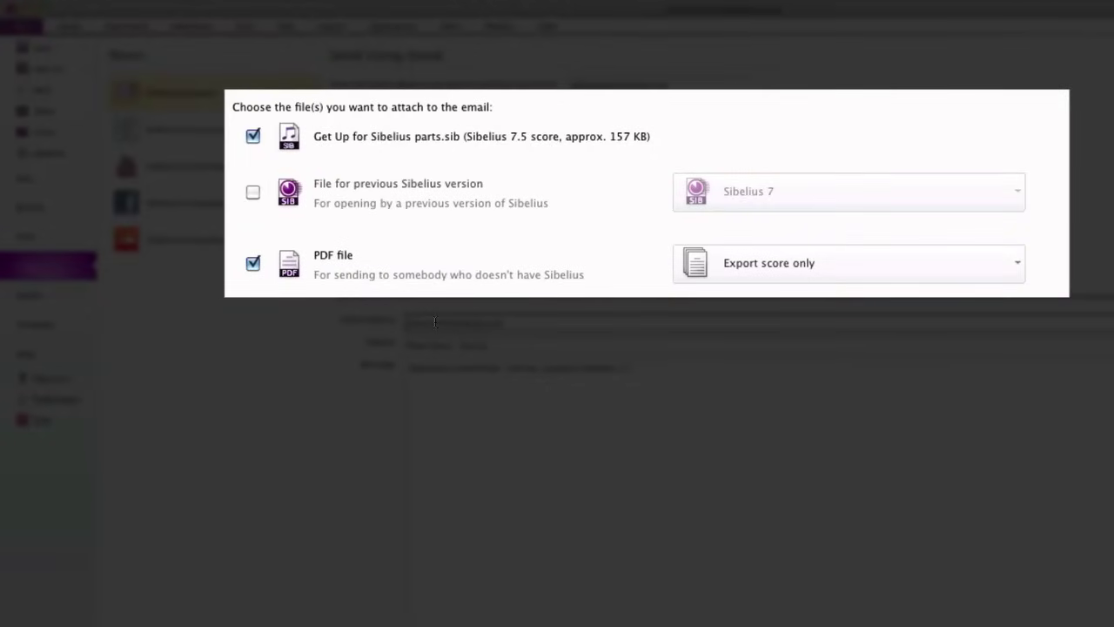
{"action": "key", "text": "Tab"}
{"action": "type", "text": "Great"}
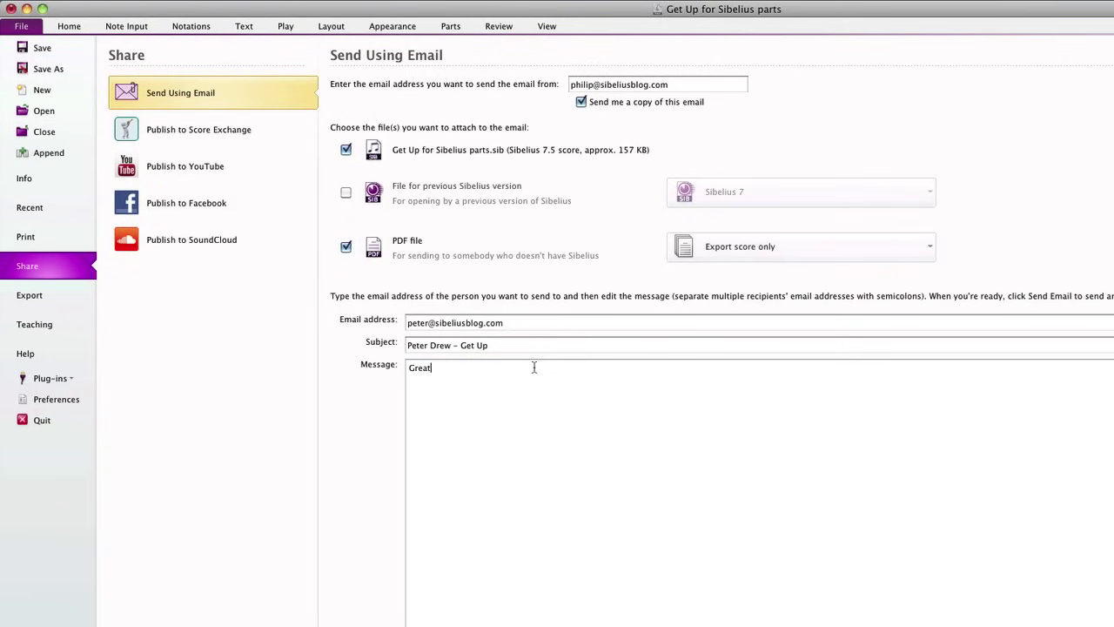
{"action": "type", "text": " chart!"}
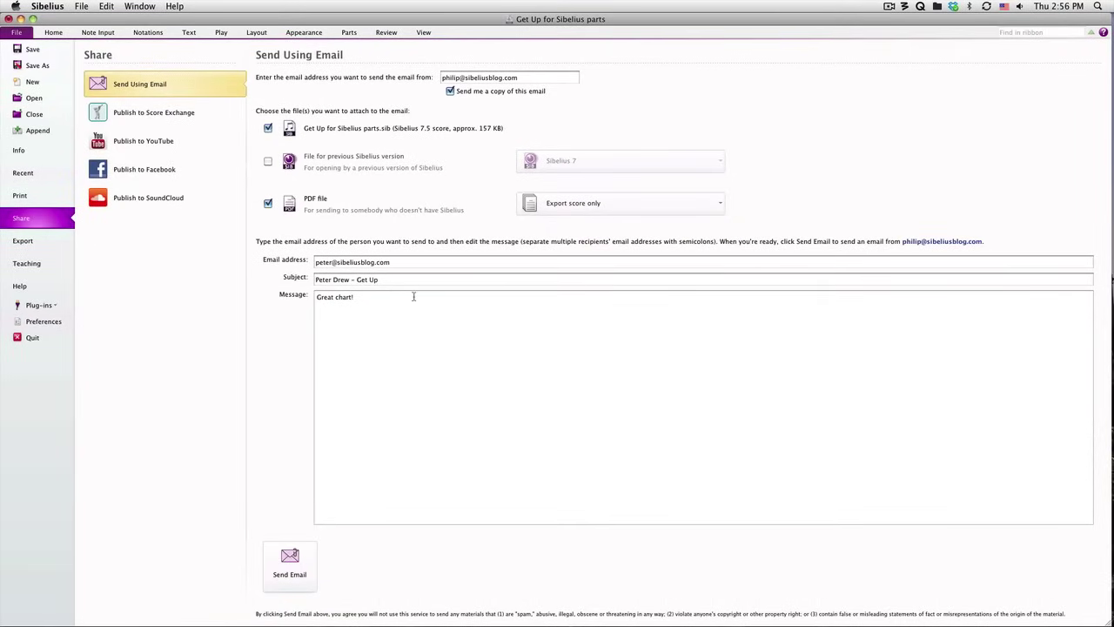
{"action": "left_click", "coordinate": [145, 115]}
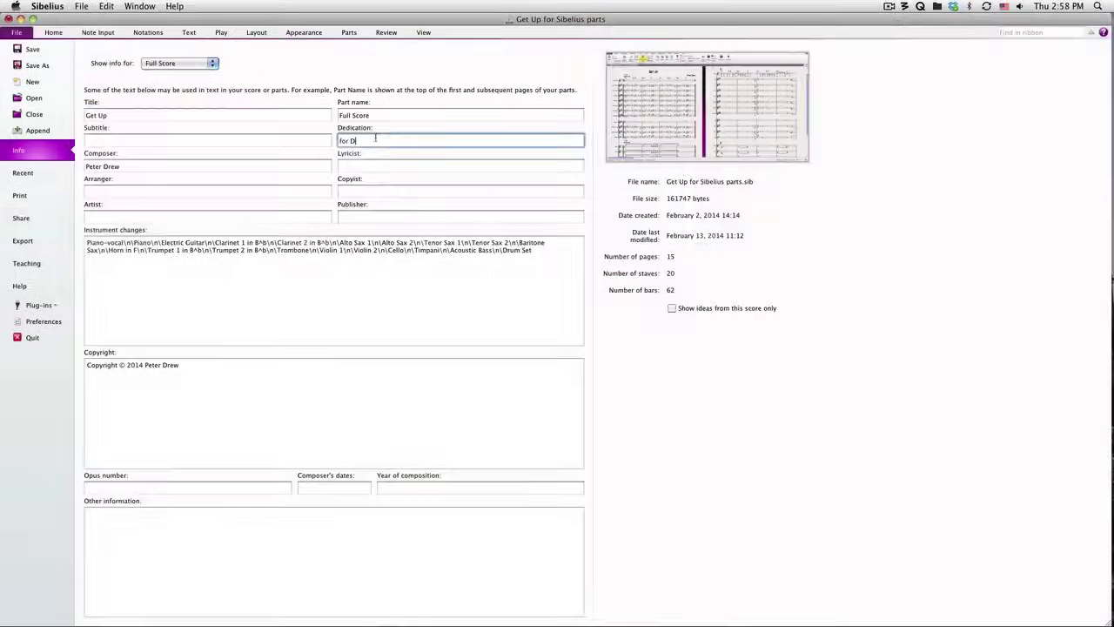
- Complete the dedication and set the year of composition to 2014
{"action": "type", "text": "eanna"}
{"action": "left_click", "coordinate": [410, 489]}
{"action": "type", "text": "2014"}
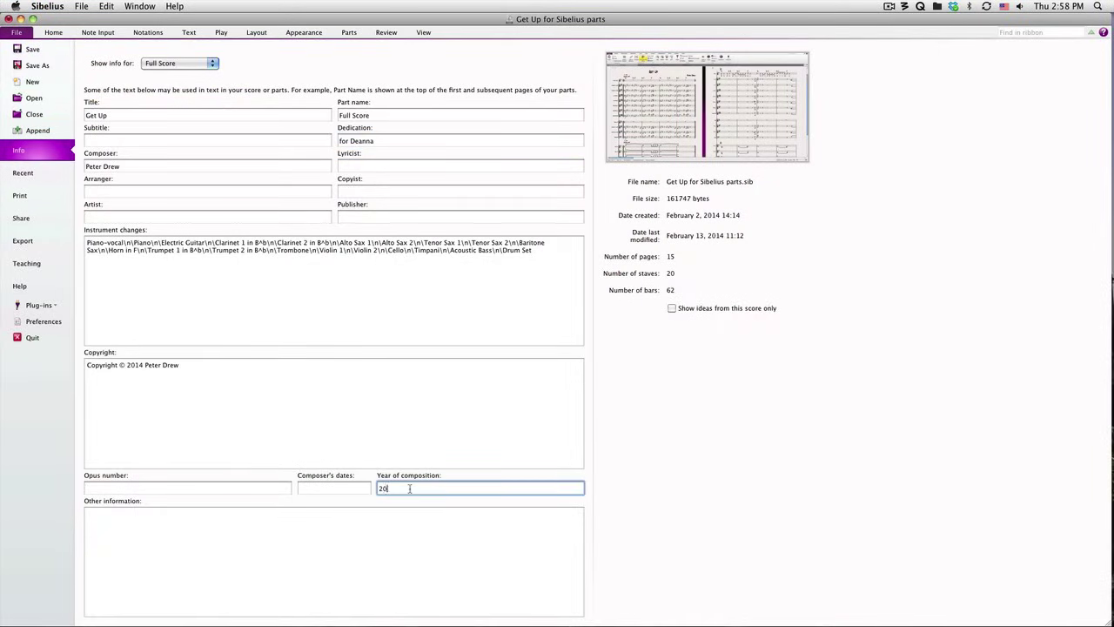
- Revisit Score Exchange publishing with the updated info, then move to Publish to YouTube
{"action": "left_click", "coordinate": [44, 218]}
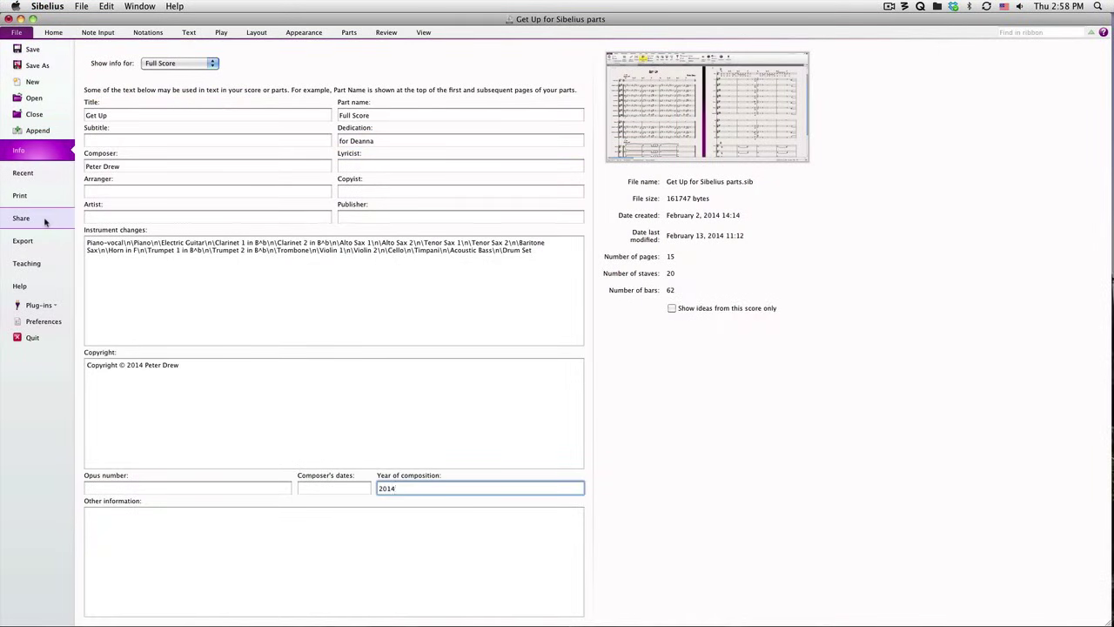
{"action": "left_click", "coordinate": [168, 116]}
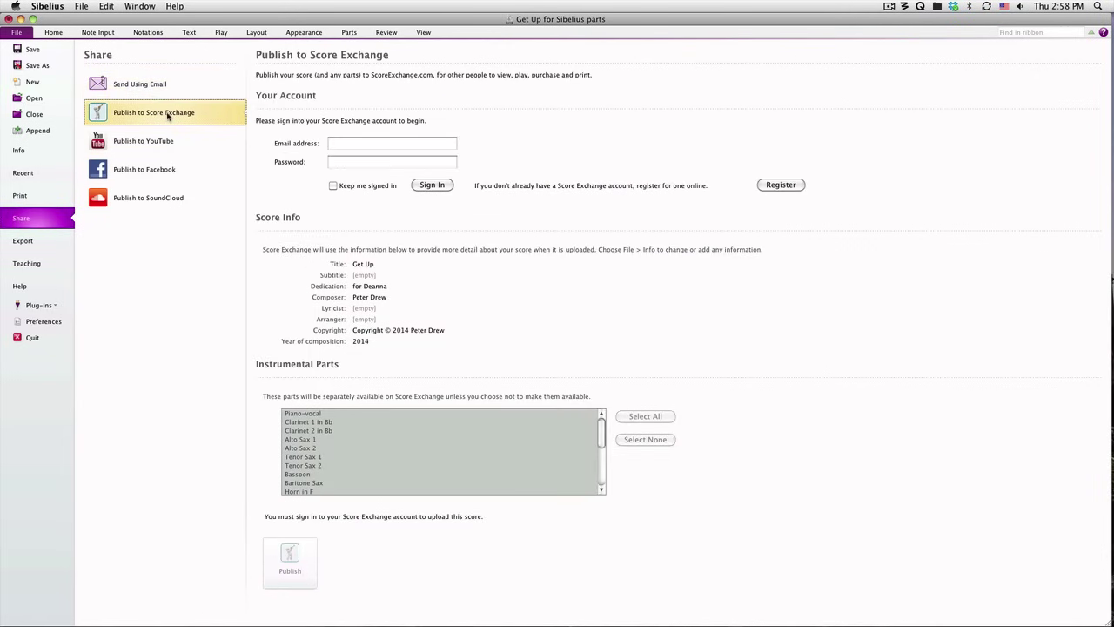
{"action": "left_click", "coordinate": [160, 140]}
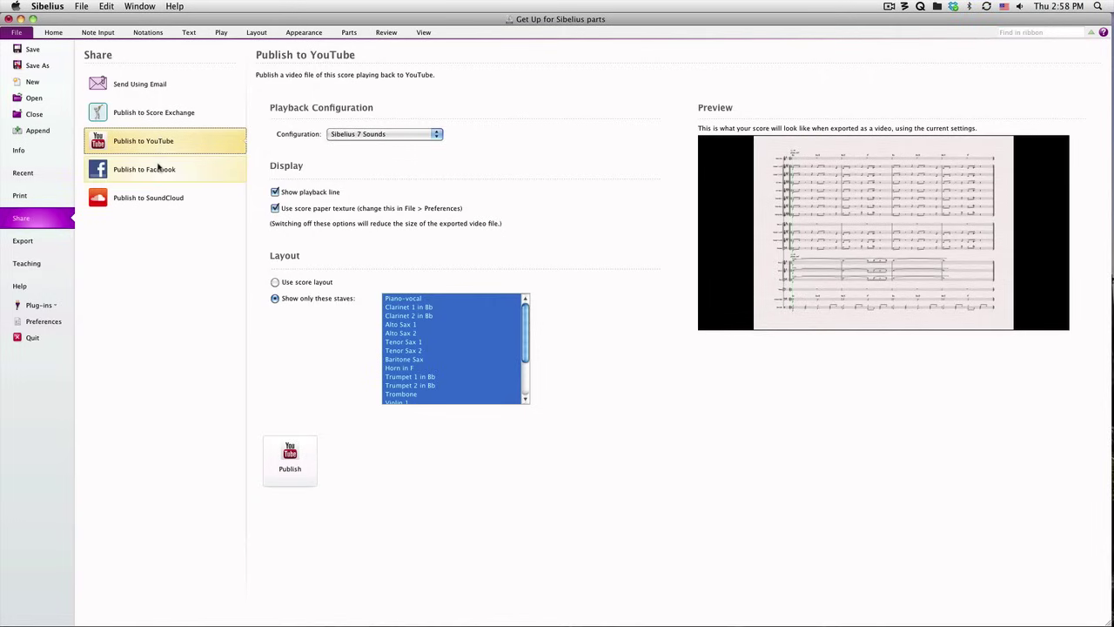
- Review the Facebook options, then the SoundCloud audio publishing using Sibelius 7 Sounds
{"action": "left_click", "coordinate": [160, 167]}
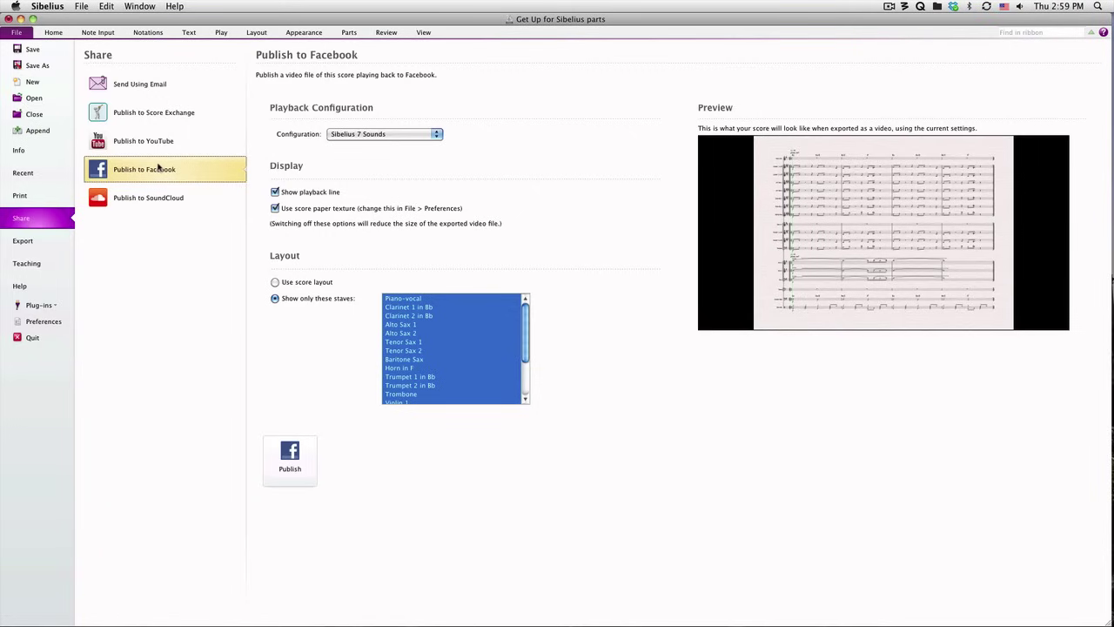
{"action": "left_click", "coordinate": [153, 191]}
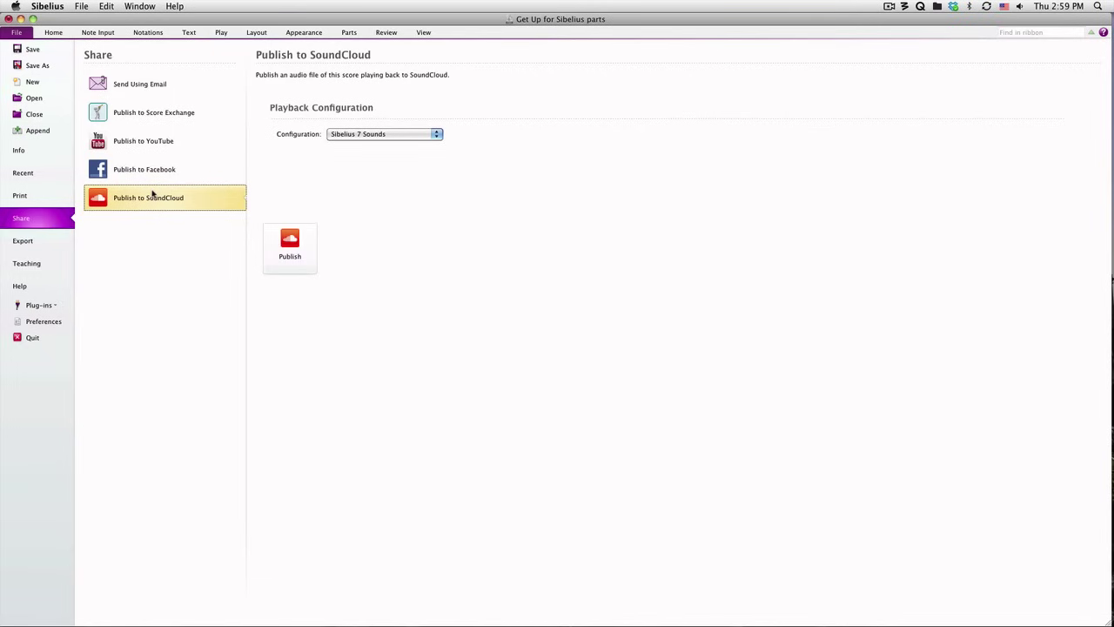